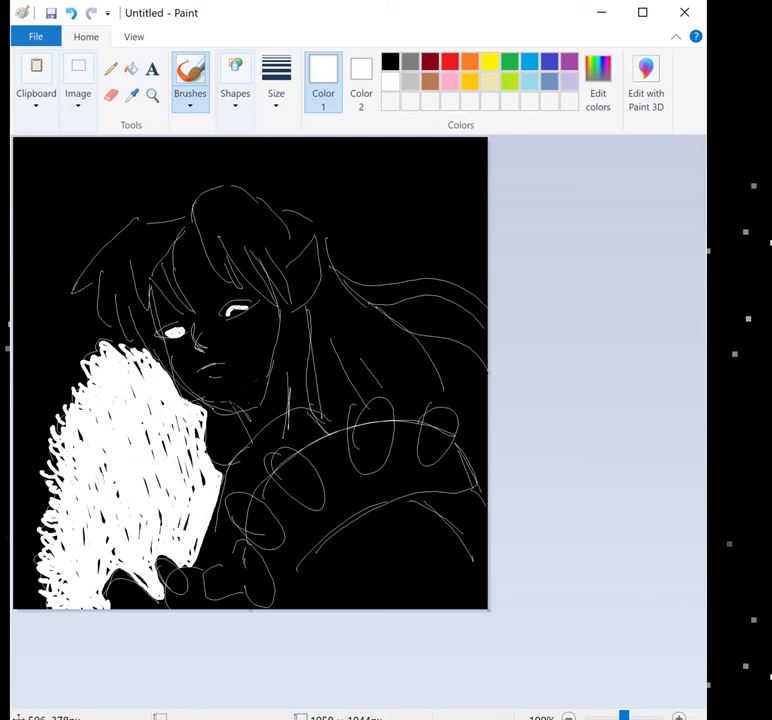
Paint the sleeve area beneath the curved shoulder armour solid white with loose brush strokes
{"action": "mouse_move", "coordinate": [288, 719]}
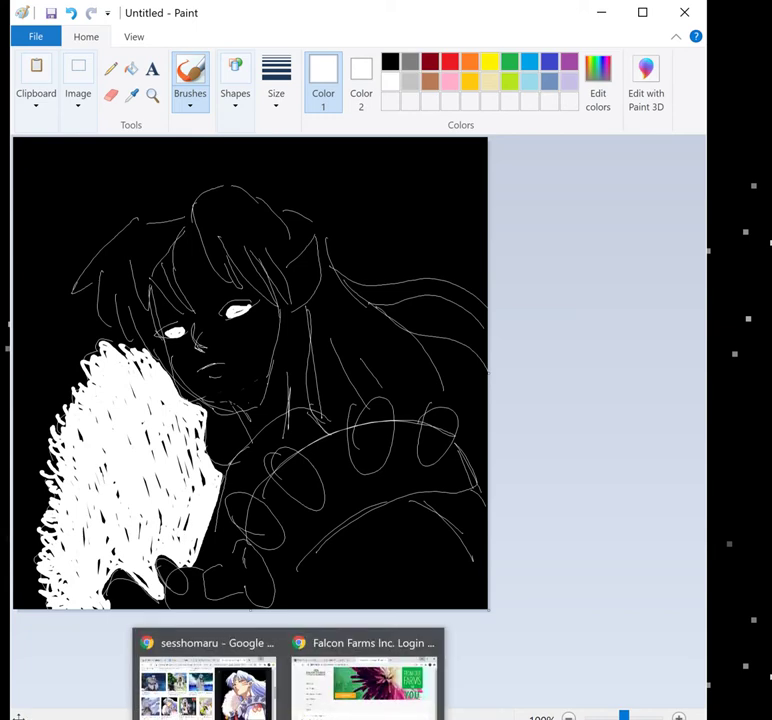
{"action": "mouse_move", "coordinate": [290, 601]}
{"action": "left_mouse_down"}
{"action": "mouse_move", "coordinate": [345, 532]}
{"action": "mouse_move", "coordinate": [417, 502]}
{"action": "mouse_move", "coordinate": [480, 580]}
{"action": "mouse_move", "coordinate": [486, 600]}
{"action": "mouse_move", "coordinate": [295, 585]}
{"action": "mouse_move", "coordinate": [312, 560]}
{"action": "mouse_move", "coordinate": [322, 580]}
{"action": "mouse_move", "coordinate": [326, 560]}
{"action": "mouse_move", "coordinate": [347, 583]}
{"action": "mouse_move", "coordinate": [368, 563]}
{"action": "mouse_move", "coordinate": [375, 600]}
{"action": "mouse_move", "coordinate": [402, 580]}
{"action": "mouse_move", "coordinate": [433, 595]}
{"action": "mouse_move", "coordinate": [465, 590]}
{"action": "left_mouse_up"}
{"action": "mouse_move", "coordinate": [459, 545]}
{"action": "left_mouse_down"}
{"action": "mouse_move", "coordinate": [300, 565]}
{"action": "mouse_move", "coordinate": [330, 545]}
{"action": "mouse_move", "coordinate": [352, 512]}
{"action": "left_mouse_up"}
{"action": "mouse_move", "coordinate": [353, 556]}
{"action": "left_mouse_down"}
{"action": "mouse_move", "coordinate": [348, 500]}
{"action": "mouse_move", "coordinate": [400, 515]}
{"action": "mouse_move", "coordinate": [400, 530]}
{"action": "mouse_move", "coordinate": [414, 539]}
{"action": "mouse_move", "coordinate": [422, 502]}
{"action": "mouse_move", "coordinate": [421, 516]}
{"action": "mouse_move", "coordinate": [406, 507]}
{"action": "mouse_move", "coordinate": [440, 560]}
{"action": "left_mouse_up"}
{"action": "mouse_move", "coordinate": [393, 593]}
{"action": "left_mouse_down"}
{"action": "mouse_move", "coordinate": [403, 544]}
{"action": "mouse_move", "coordinate": [453, 586]}
{"action": "left_mouse_up"}
Mix a custom pale blue by lightening the palette's light turquoise colour
{"action": "left_click", "coordinate": [529, 81]}
{"action": "left_click", "coordinate": [598, 80]}
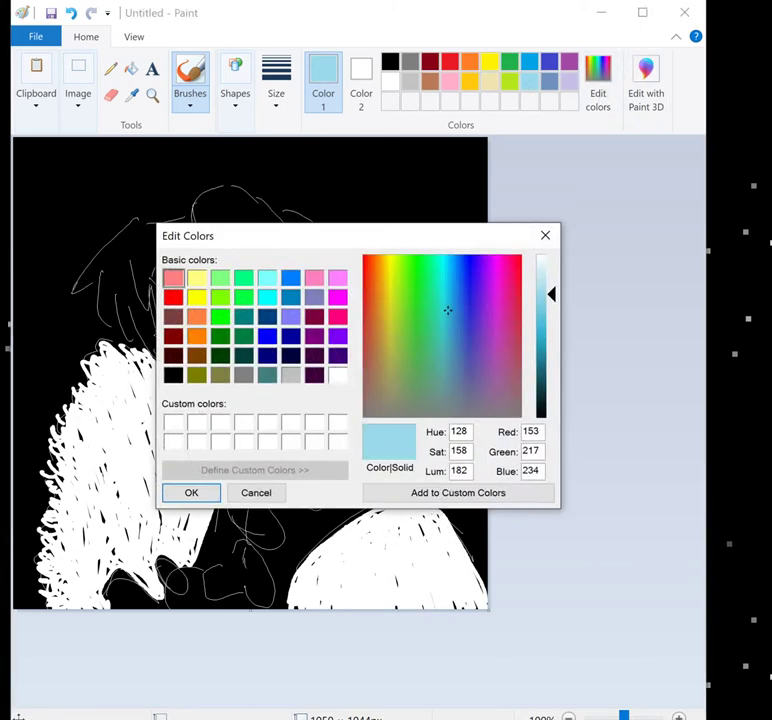
{"action": "mouse_move", "coordinate": [551, 295]}
{"action": "left_mouse_down"}
{"action": "mouse_move", "coordinate": [551, 269]}
{"action": "mouse_move", "coordinate": [546, 276]}
{"action": "left_mouse_up"}
{"action": "left_click", "coordinate": [191, 492]}
Trace the sketched bangs, crown and ear outline with pale blue brush strokes
{"action": "mouse_move", "coordinate": [198, 236]}
{"action": "left_mouse_down"}
{"action": "mouse_move", "coordinate": [238, 285]}
{"action": "mouse_move", "coordinate": [276, 311]}
{"action": "left_mouse_up"}
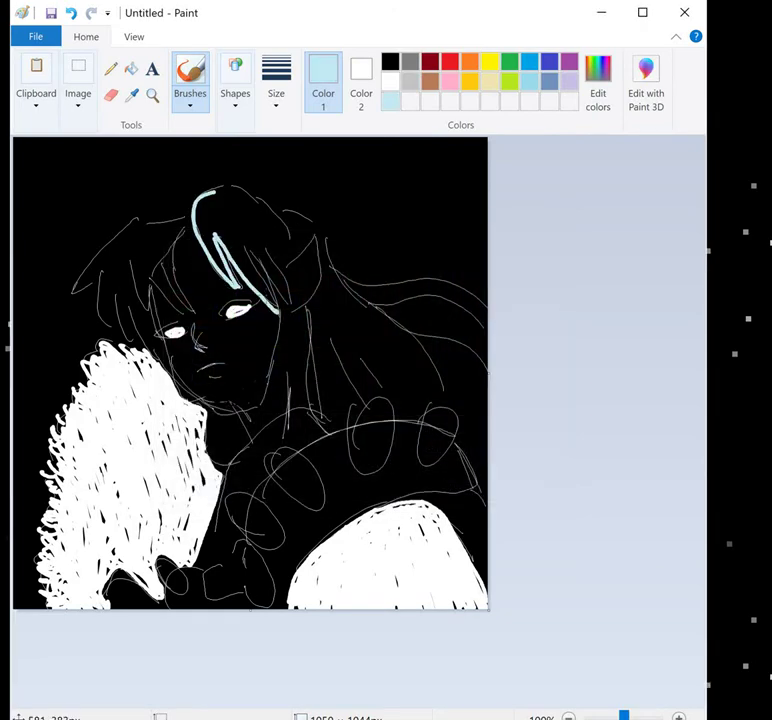
{"action": "mouse_move", "coordinate": [262, 255]}
{"action": "left_mouse_down"}
{"action": "mouse_move", "coordinate": [290, 320]}
{"action": "mouse_move", "coordinate": [305, 322]}
{"action": "left_mouse_up"}
{"action": "mouse_move", "coordinate": [195, 222]}
{"action": "left_mouse_down"}
{"action": "mouse_move", "coordinate": [134, 219]}
{"action": "mouse_move", "coordinate": [68, 305]}
{"action": "left_mouse_up"}
{"action": "left_click_drag", "start_coordinate": [100, 264], "coordinate": [112, 318]}
{"action": "mouse_move", "coordinate": [116, 290]}
{"action": "left_mouse_down"}
{"action": "mouse_move", "coordinate": [140, 357]}
{"action": "mouse_move", "coordinate": [178, 385]}
{"action": "left_mouse_up"}
{"action": "left_click_drag", "start_coordinate": [130, 270], "coordinate": [170, 385]}
{"action": "left_click_drag", "start_coordinate": [155, 270], "coordinate": [205, 330]}
{"action": "left_click_drag", "start_coordinate": [180, 250], "coordinate": [210, 330]}
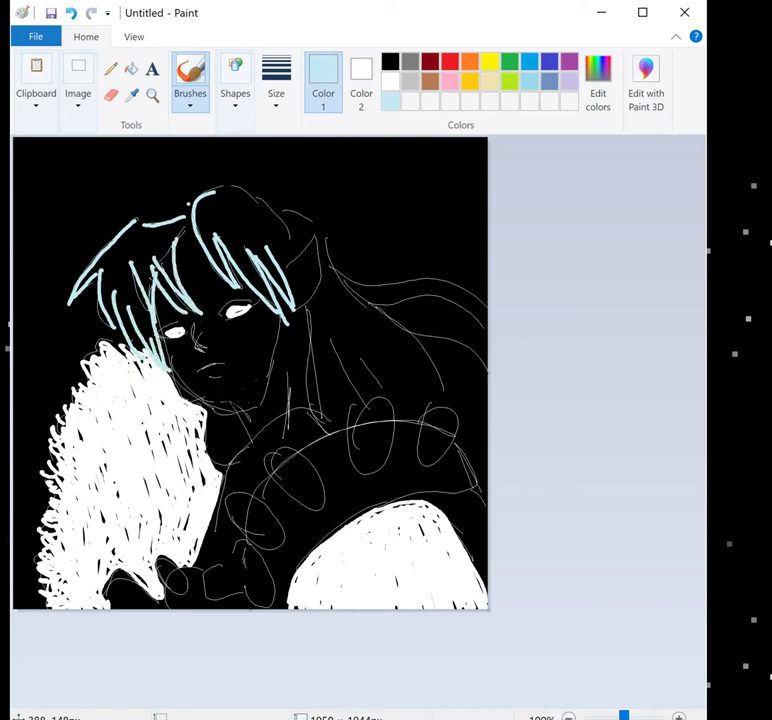
{"action": "mouse_move", "coordinate": [200, 196]}
{"action": "left_mouse_down"}
{"action": "mouse_move", "coordinate": [290, 238]}
{"action": "mouse_move", "coordinate": [312, 222]}
{"action": "mouse_move", "coordinate": [324, 300]}
{"action": "left_mouse_up"}
{"action": "left_click_drag", "start_coordinate": [322, 250], "coordinate": [318, 318]}
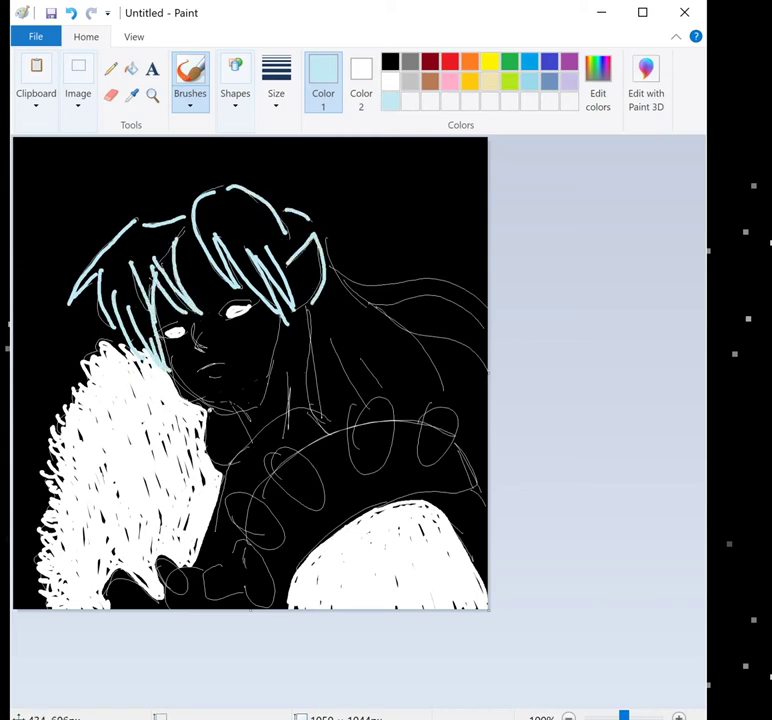
Fill the hair patch below the chin and the front bangs with pale blue
{"action": "mouse_move", "coordinate": [214, 418]}
{"action": "left_mouse_down"}
{"action": "mouse_move", "coordinate": [220, 448]}
{"action": "mouse_move", "coordinate": [228, 432]}
{"action": "mouse_move", "coordinate": [234, 456]}
{"action": "mouse_move", "coordinate": [240, 440]}
{"action": "left_mouse_up"}
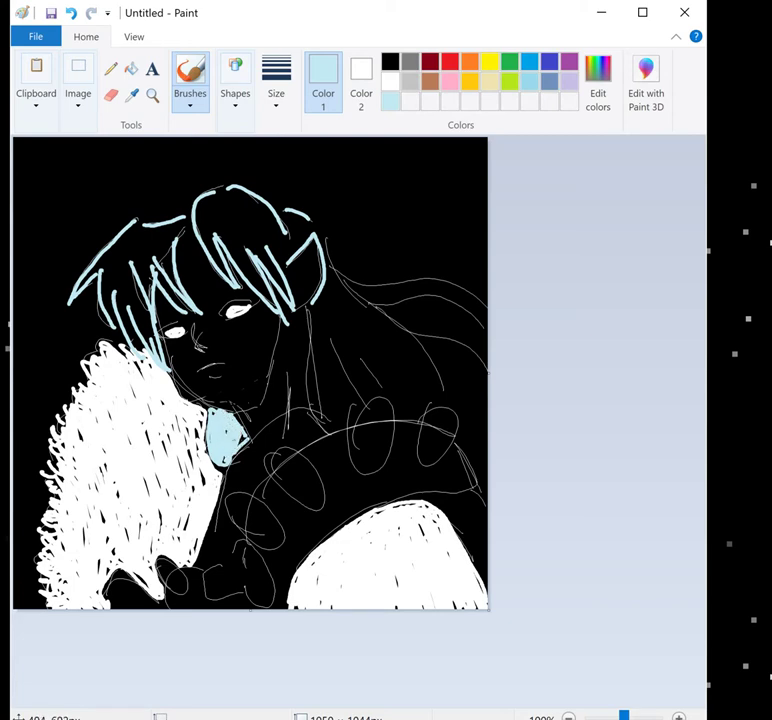
{"action": "mouse_move", "coordinate": [110, 300]}
{"action": "left_mouse_down"}
{"action": "mouse_move", "coordinate": [95, 265]}
{"action": "mouse_move", "coordinate": [125, 300]}
{"action": "mouse_move", "coordinate": [135, 350]}
{"action": "mouse_move", "coordinate": [155, 250]}
{"action": "left_mouse_up"}
{"action": "mouse_move", "coordinate": [165, 300]}
{"action": "left_mouse_down"}
{"action": "mouse_move", "coordinate": [160, 245]}
{"action": "mouse_move", "coordinate": [170, 280]}
{"action": "mouse_move", "coordinate": [135, 250]}
{"action": "mouse_move", "coordinate": [160, 300]}
{"action": "mouse_move", "coordinate": [175, 240]}
{"action": "mouse_move", "coordinate": [215, 215]}
{"action": "mouse_move", "coordinate": [220, 275]}
{"action": "mouse_move", "coordinate": [240, 230]}
{"action": "left_mouse_up"}
{"action": "mouse_move", "coordinate": [267, 297]}
{"action": "left_mouse_down"}
{"action": "mouse_move", "coordinate": [222, 311]}
{"action": "mouse_move", "coordinate": [185, 222]}
{"action": "left_mouse_up"}
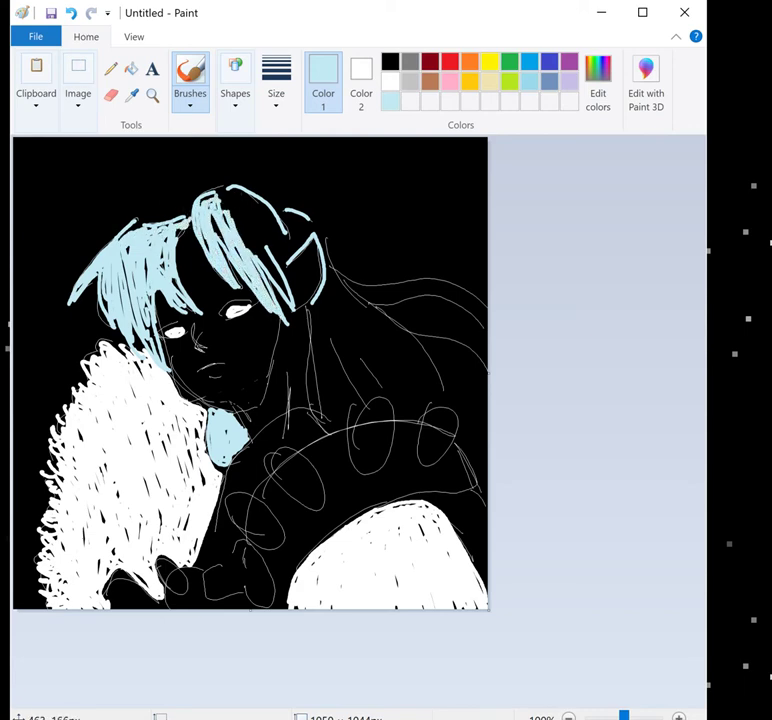
Outline and fill the crown, the windblown lock and the long hair behind the shoulder armour in pale blue
{"action": "mouse_move", "coordinate": [324, 421]}
{"action": "left_mouse_down"}
{"action": "mouse_move", "coordinate": [322, 300]}
{"action": "mouse_move", "coordinate": [338, 240]}
{"action": "mouse_move", "coordinate": [486, 356]}
{"action": "left_mouse_up"}
{"action": "mouse_move", "coordinate": [380, 314]}
{"action": "left_mouse_down"}
{"action": "mouse_move", "coordinate": [484, 312]}
{"action": "mouse_move", "coordinate": [330, 287]}
{"action": "mouse_move", "coordinate": [392, 301]}
{"action": "mouse_move", "coordinate": [417, 292]}
{"action": "mouse_move", "coordinate": [440, 305]}
{"action": "mouse_move", "coordinate": [390, 300]}
{"action": "mouse_move", "coordinate": [493, 305]}
{"action": "left_mouse_up"}
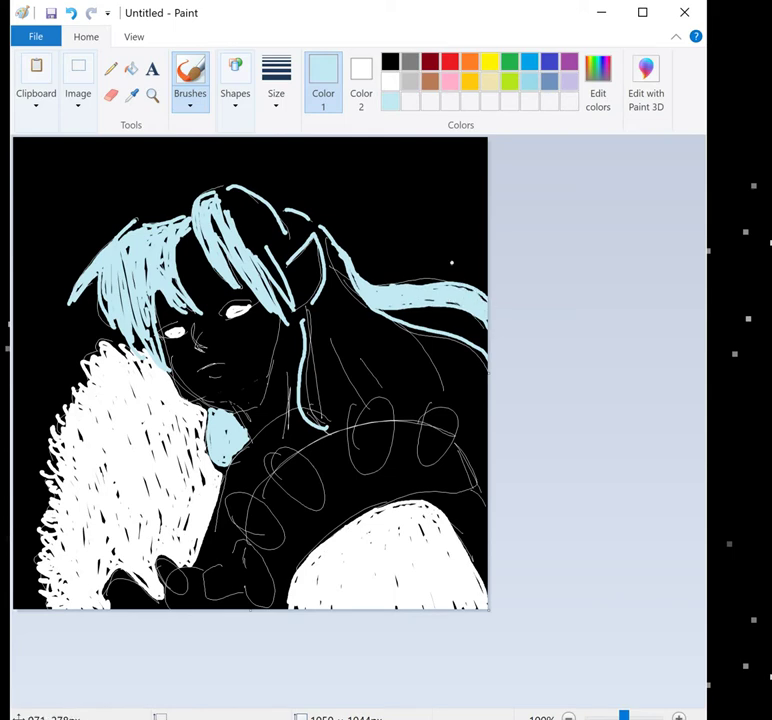
{"action": "mouse_move", "coordinate": [271, 245]}
{"action": "left_mouse_down"}
{"action": "mouse_move", "coordinate": [283, 218]}
{"action": "mouse_move", "coordinate": [258, 205]}
{"action": "mouse_move", "coordinate": [292, 236]}
{"action": "left_mouse_up"}
{"action": "mouse_move", "coordinate": [292, 282]}
{"action": "left_mouse_down"}
{"action": "mouse_move", "coordinate": [280, 261]}
{"action": "mouse_move", "coordinate": [305, 321]}
{"action": "mouse_move", "coordinate": [337, 303]}
{"action": "mouse_move", "coordinate": [332, 390]}
{"action": "mouse_move", "coordinate": [392, 415]}
{"action": "mouse_move", "coordinate": [455, 410]}
{"action": "mouse_move", "coordinate": [480, 462]}
{"action": "left_mouse_up"}
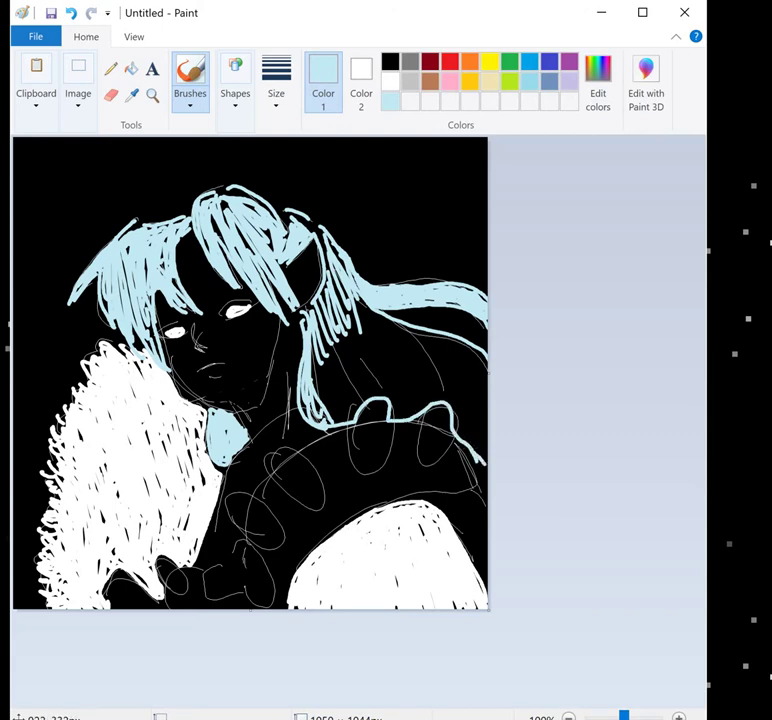
{"action": "mouse_move", "coordinate": [333, 430]}
{"action": "left_mouse_down"}
{"action": "mouse_move", "coordinate": [336, 301]}
{"action": "mouse_move", "coordinate": [314, 334]}
{"action": "left_mouse_up"}
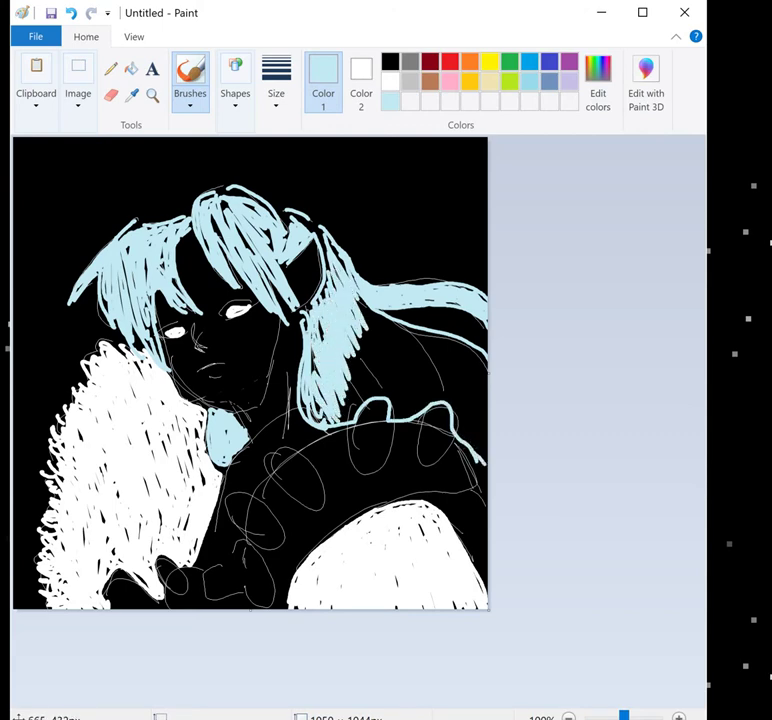
{"action": "mouse_move", "coordinate": [332, 380]}
{"action": "left_mouse_down"}
{"action": "mouse_move", "coordinate": [311, 409]}
{"action": "mouse_move", "coordinate": [348, 416]}
{"action": "mouse_move", "coordinate": [362, 360]}
{"action": "mouse_move", "coordinate": [330, 254]}
{"action": "left_mouse_up"}
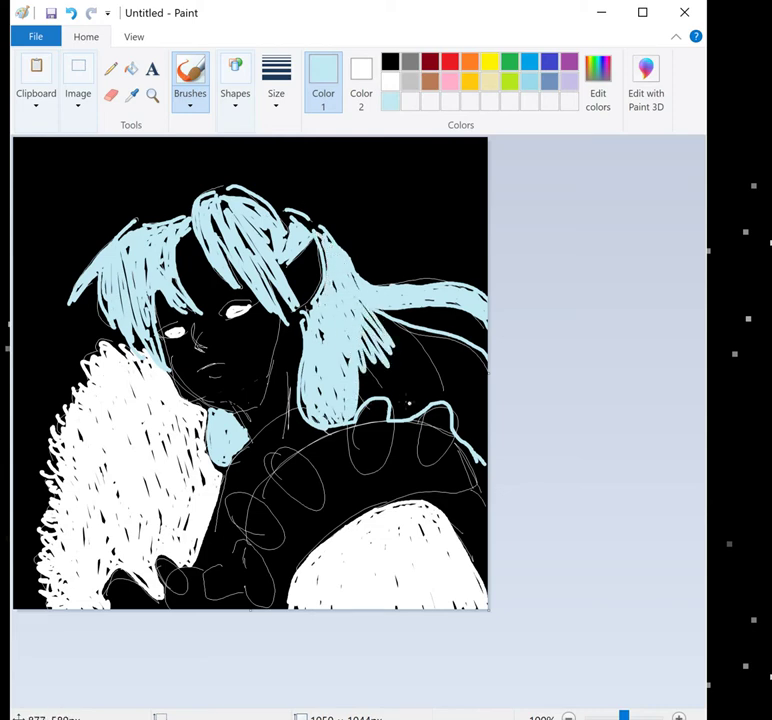
{"action": "mouse_move", "coordinate": [410, 400]}
{"action": "left_mouse_down"}
{"action": "mouse_move", "coordinate": [357, 404]}
{"action": "mouse_move", "coordinate": [400, 405]}
{"action": "mouse_move", "coordinate": [354, 357]}
{"action": "mouse_move", "coordinate": [426, 370]}
{"action": "mouse_move", "coordinate": [420, 420]}
{"action": "mouse_move", "coordinate": [435, 428]}
{"action": "mouse_move", "coordinate": [470, 362]}
{"action": "mouse_move", "coordinate": [487, 366]}
{"action": "mouse_move", "coordinate": [470, 440]}
{"action": "mouse_move", "coordinate": [460, 371]}
{"action": "left_mouse_up"}
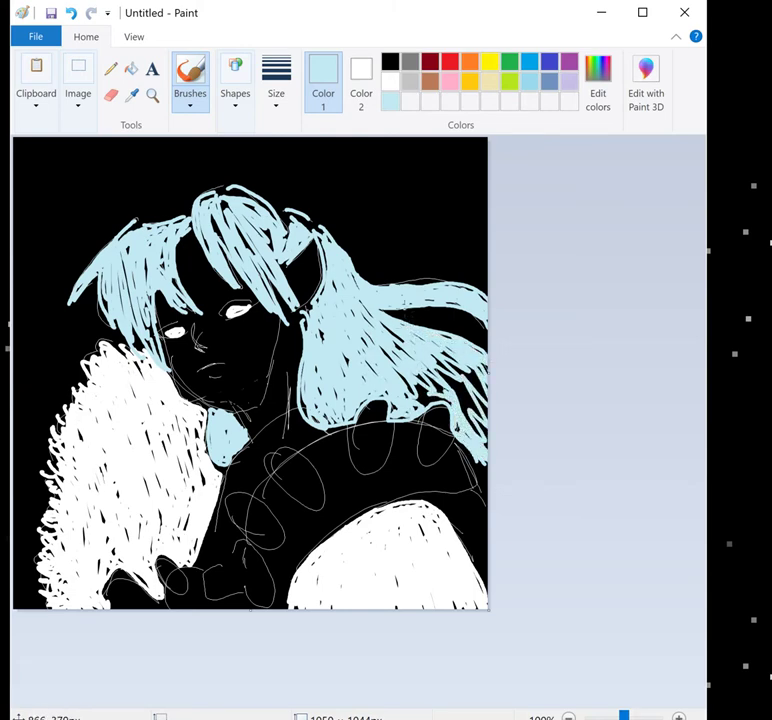
{"action": "mouse_move", "coordinate": [460, 371]}
{"action": "left_mouse_down"}
{"action": "mouse_move", "coordinate": [470, 395]}
{"action": "mouse_move", "coordinate": [455, 410]}
{"action": "mouse_move", "coordinate": [480, 380]}
{"action": "mouse_move", "coordinate": [492, 425]}
{"action": "mouse_move", "coordinate": [484, 393]}
{"action": "left_mouse_up"}
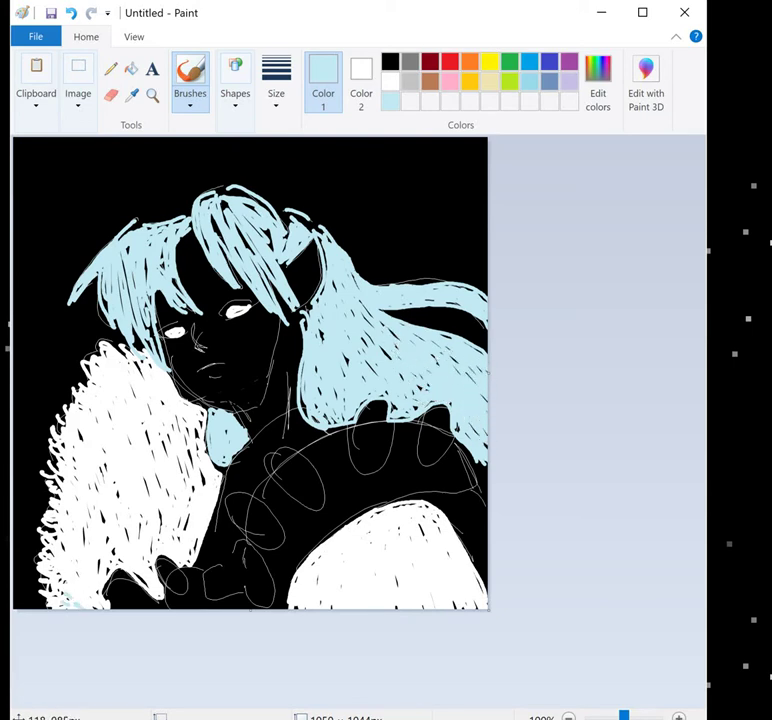
Change the brush size and add short pale blue strokes all over the white fur
{"action": "left_click", "coordinate": [276, 93]}
{"action": "left_click", "coordinate": [276, 193]}
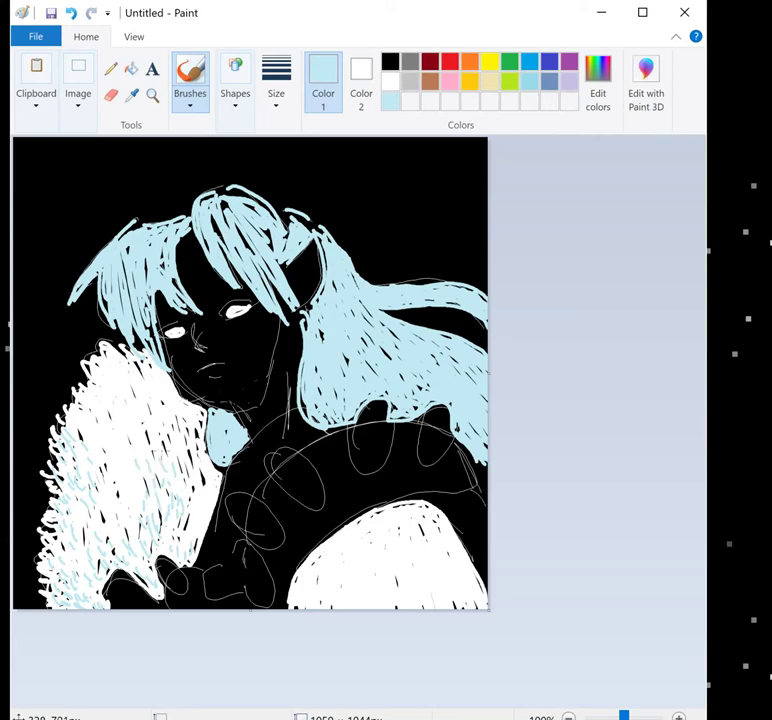
{"action": "mouse_move", "coordinate": [161, 452]}
{"action": "left_mouse_down"}
{"action": "mouse_move", "coordinate": [123, 383]}
{"action": "mouse_move", "coordinate": [80, 389]}
{"action": "mouse_move", "coordinate": [121, 395]}
{"action": "left_mouse_up"}
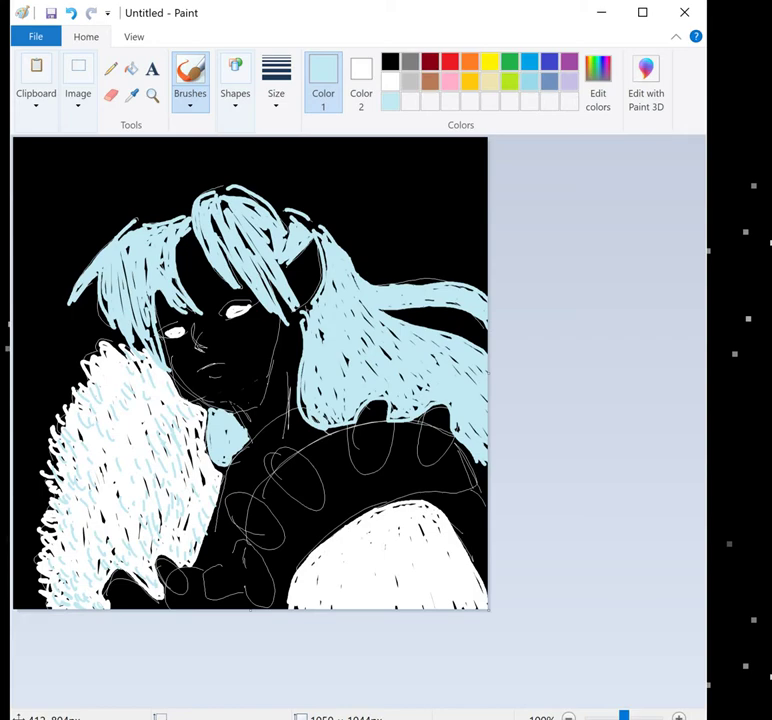
Fill the four oval armour spikes on the shoulder and the small one beside the fur with 50% gray
{"action": "left_click", "coordinate": [410, 61]}
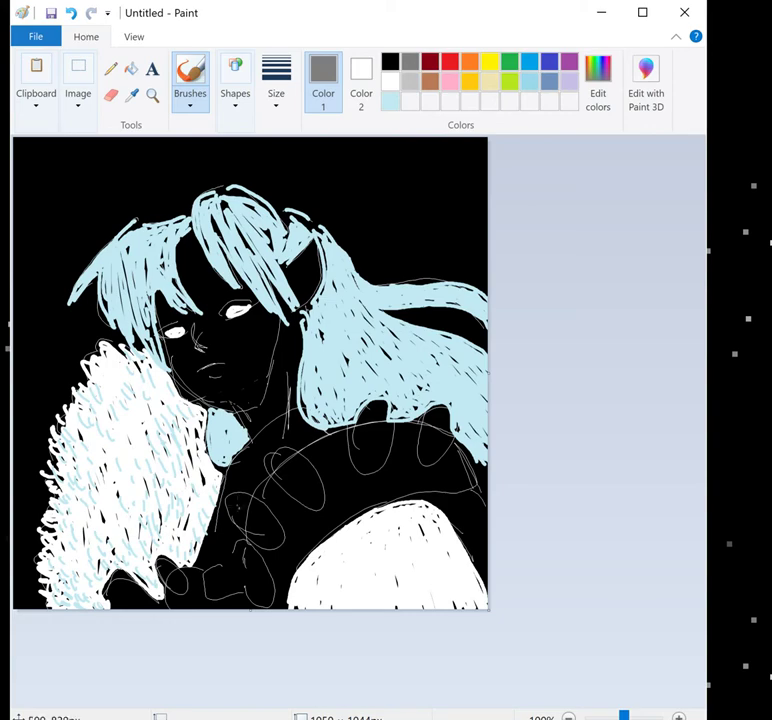
{"action": "mouse_move", "coordinate": [239, 517]}
{"action": "left_mouse_down"}
{"action": "mouse_move", "coordinate": [273, 522]}
{"action": "mouse_move", "coordinate": [247, 516]}
{"action": "mouse_move", "coordinate": [261, 525]}
{"action": "mouse_move", "coordinate": [246, 490]}
{"action": "left_mouse_up"}
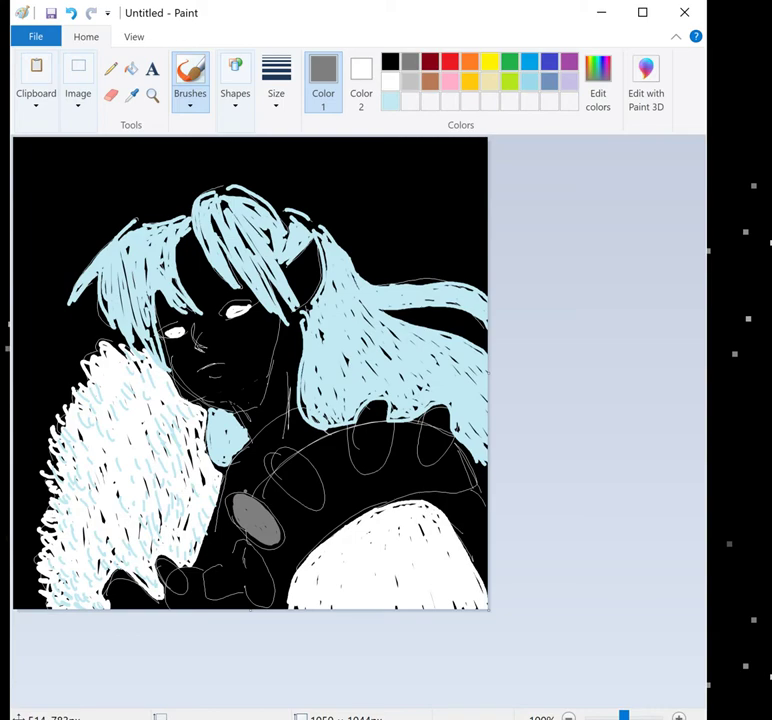
{"action": "mouse_move", "coordinate": [282, 462]}
{"action": "left_mouse_down"}
{"action": "mouse_move", "coordinate": [295, 485]}
{"action": "mouse_move", "coordinate": [284, 469]}
{"action": "left_mouse_up"}
{"action": "mouse_move", "coordinate": [365, 420]}
{"action": "left_mouse_down"}
{"action": "mouse_move", "coordinate": [384, 427]}
{"action": "mouse_move", "coordinate": [366, 445]}
{"action": "mouse_move", "coordinate": [368, 454]}
{"action": "left_mouse_up"}
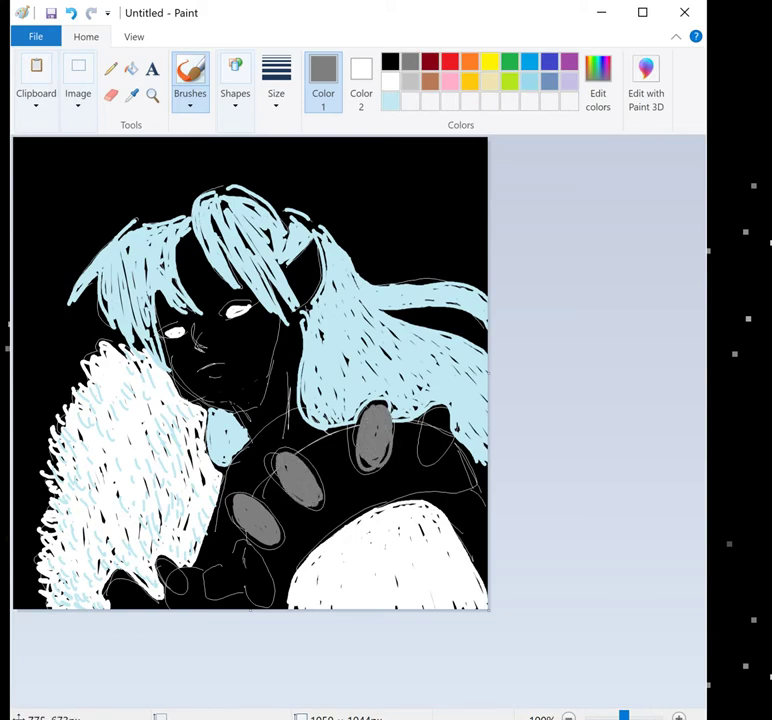
{"action": "mouse_move", "coordinate": [432, 418]}
{"action": "left_mouse_down"}
{"action": "mouse_move", "coordinate": [426, 449]}
{"action": "mouse_move", "coordinate": [434, 420]}
{"action": "left_mouse_up"}
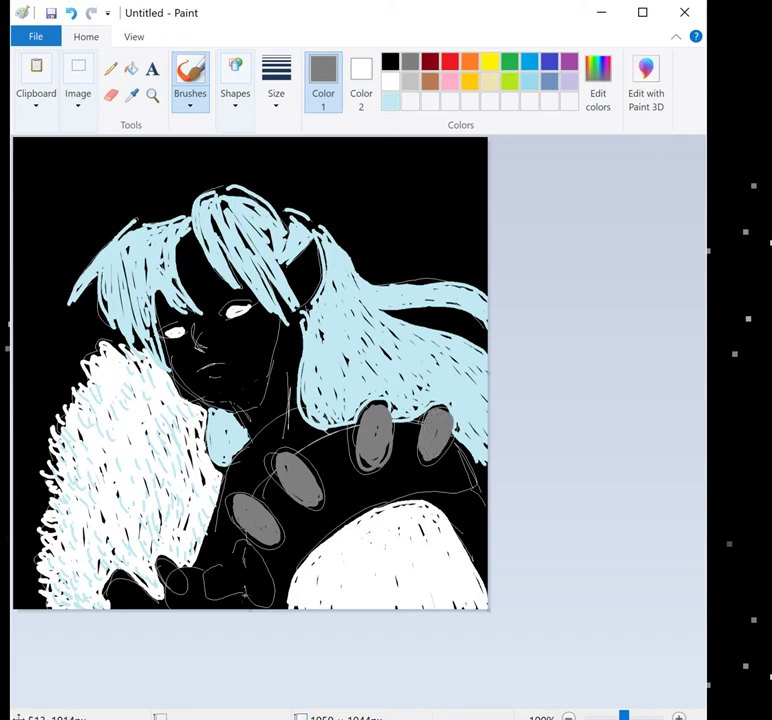
{"action": "mouse_move", "coordinate": [172, 560]}
{"action": "left_mouse_down"}
{"action": "mouse_move", "coordinate": [165, 585]}
{"action": "mouse_move", "coordinate": [168, 564]}
{"action": "left_mouse_up"}
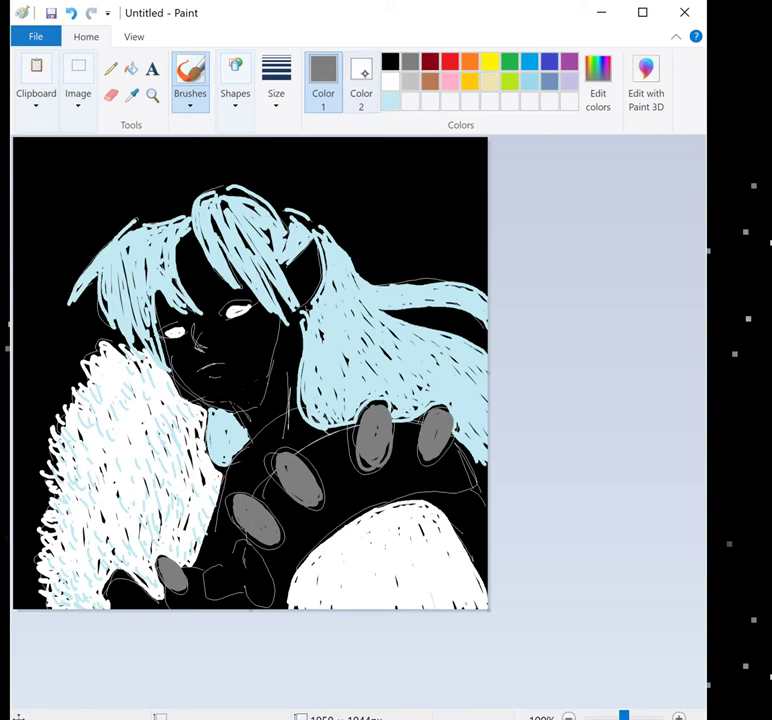
Paint the clothing strip beside the neck white, and fill the armour plate and its lower pieces with 50% gray
{"action": "left_click", "coordinate": [390, 81]}
{"action": "mouse_move", "coordinate": [212, 585]}
{"action": "left_mouse_down"}
{"action": "mouse_move", "coordinate": [225, 545]}
{"action": "mouse_move", "coordinate": [245, 565]}
{"action": "mouse_move", "coordinate": [238, 495]}
{"action": "mouse_move", "coordinate": [300, 428]}
{"action": "mouse_move", "coordinate": [285, 490]}
{"action": "mouse_move", "coordinate": [245, 510]}
{"action": "mouse_move", "coordinate": [264, 437]}
{"action": "mouse_move", "coordinate": [284, 435]}
{"action": "mouse_move", "coordinate": [288, 402]}
{"action": "left_mouse_up"}
{"action": "left_click", "coordinate": [410, 62]}
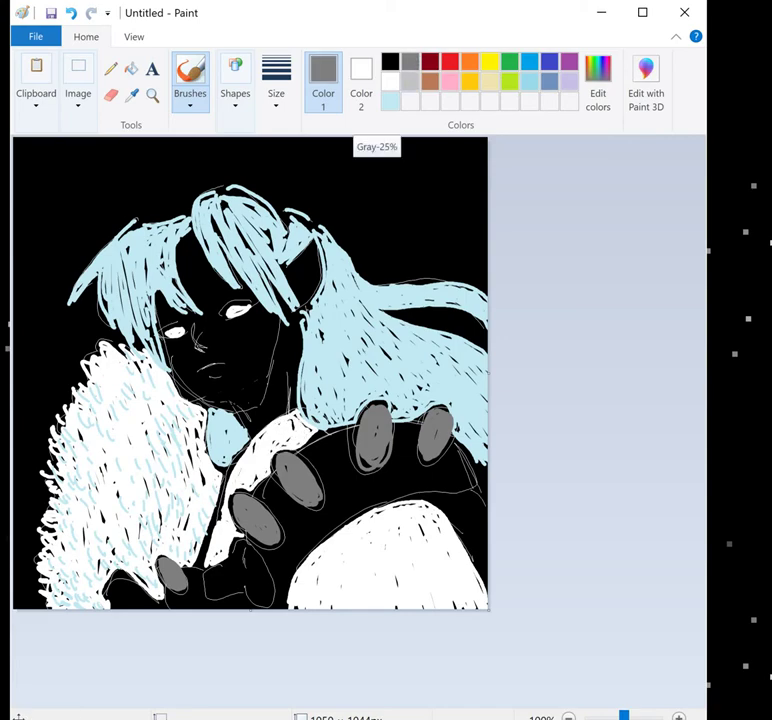
{"action": "mouse_move", "coordinate": [245, 575]}
{"action": "left_mouse_down"}
{"action": "mouse_move", "coordinate": [262, 592]}
{"action": "mouse_move", "coordinate": [252, 574]}
{"action": "mouse_move", "coordinate": [258, 561]}
{"action": "mouse_move", "coordinate": [262, 598]}
{"action": "mouse_move", "coordinate": [255, 583]}
{"action": "left_mouse_up"}
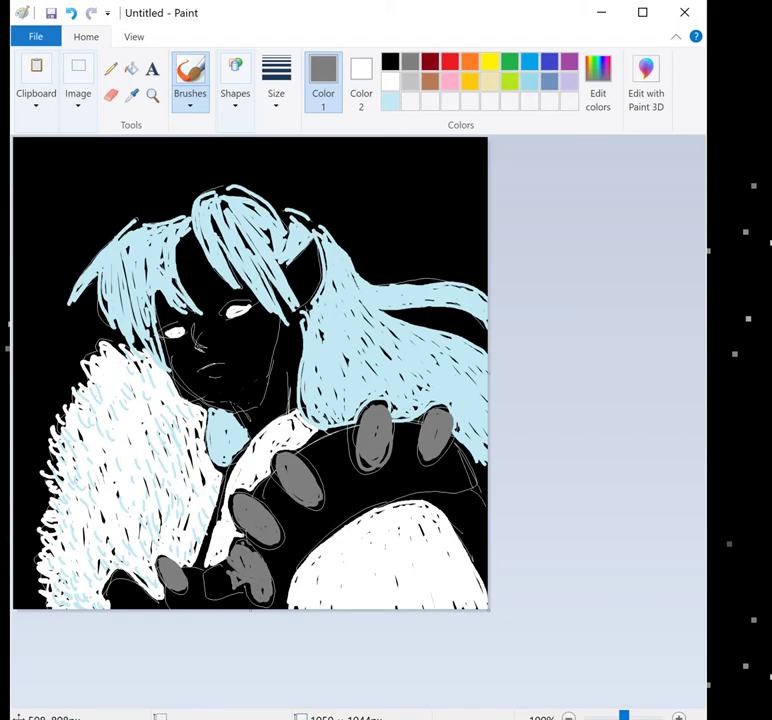
{"action": "left_click_drag", "start_coordinate": [193, 605], "coordinate": [210, 576]}
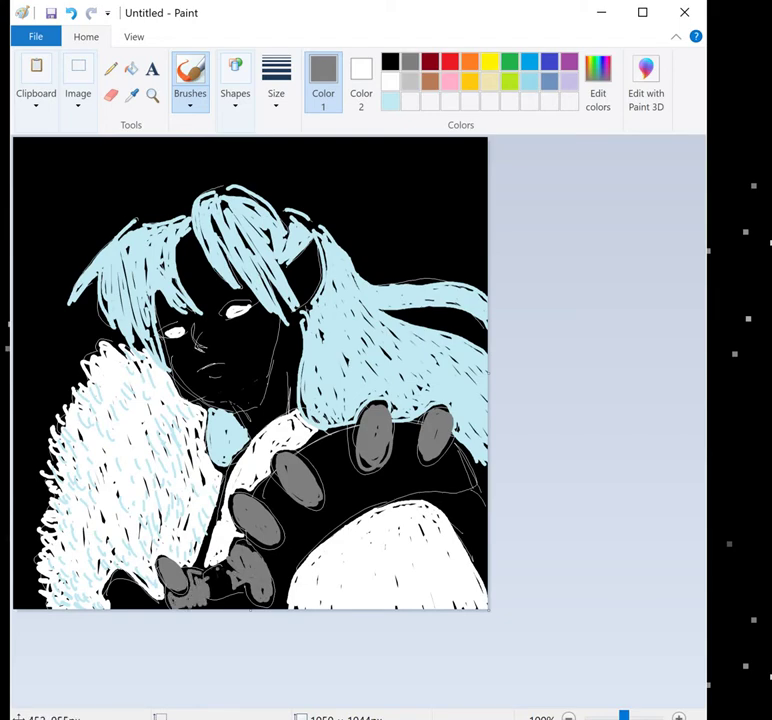
{"action": "mouse_move", "coordinate": [269, 580]}
{"action": "left_mouse_down"}
{"action": "mouse_move", "coordinate": [245, 561]}
{"action": "mouse_move", "coordinate": [240, 593]}
{"action": "mouse_move", "coordinate": [284, 500]}
{"action": "mouse_move", "coordinate": [293, 557]}
{"action": "mouse_move", "coordinate": [310, 532]}
{"action": "mouse_move", "coordinate": [286, 520]}
{"action": "mouse_move", "coordinate": [324, 447]}
{"action": "mouse_move", "coordinate": [391, 481]}
{"action": "mouse_move", "coordinate": [409, 440]}
{"action": "mouse_move", "coordinate": [395, 485]}
{"action": "mouse_move", "coordinate": [360, 505]}
{"action": "mouse_move", "coordinate": [400, 512]}
{"action": "mouse_move", "coordinate": [414, 490]}
{"action": "left_mouse_up"}
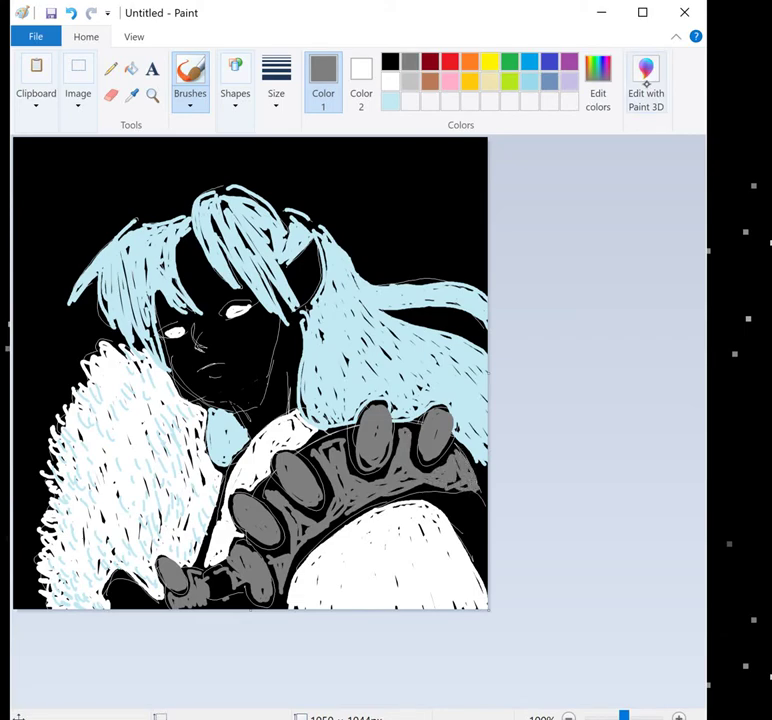
Mix a custom darker gray by lowering the luminance of the current gray
{"action": "left_click", "coordinate": [598, 80]}
{"action": "left_click_drag", "start_coordinate": [552, 336], "coordinate": [552, 362]}
{"action": "left_click", "coordinate": [191, 492]}
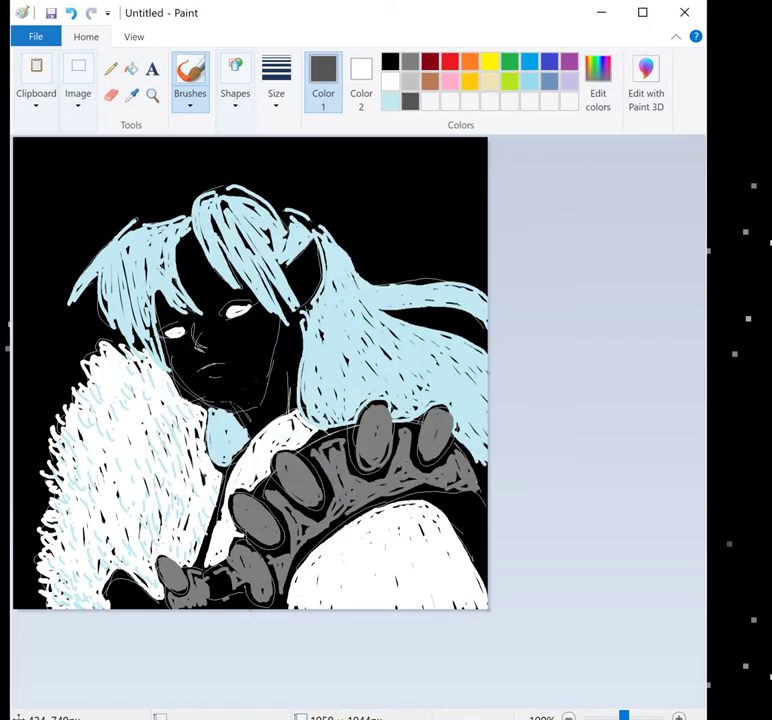
Shade the armour spikes and the area beside the sleeve in the custom dark gray, and add 25% gray highlights to the armour
{"action": "mouse_move", "coordinate": [462, 458]}
{"action": "left_mouse_down"}
{"action": "mouse_move", "coordinate": [456, 498]}
{"action": "mouse_move", "coordinate": [477, 524]}
{"action": "mouse_move", "coordinate": [478, 554]}
{"action": "left_mouse_up"}
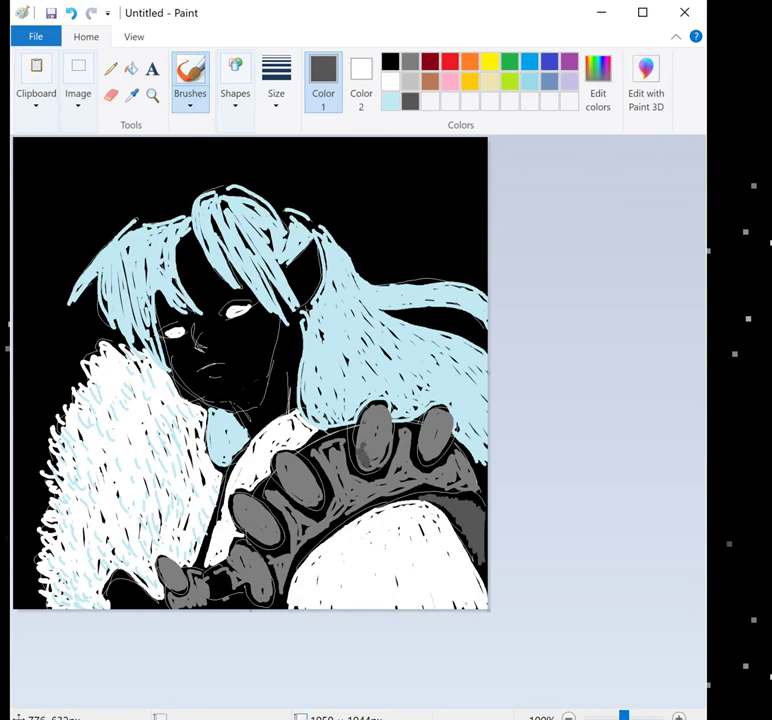
{"action": "left_click_drag", "start_coordinate": [296, 478], "coordinate": [296, 486]}
{"action": "left_click_drag", "start_coordinate": [376, 458], "coordinate": [378, 430]}
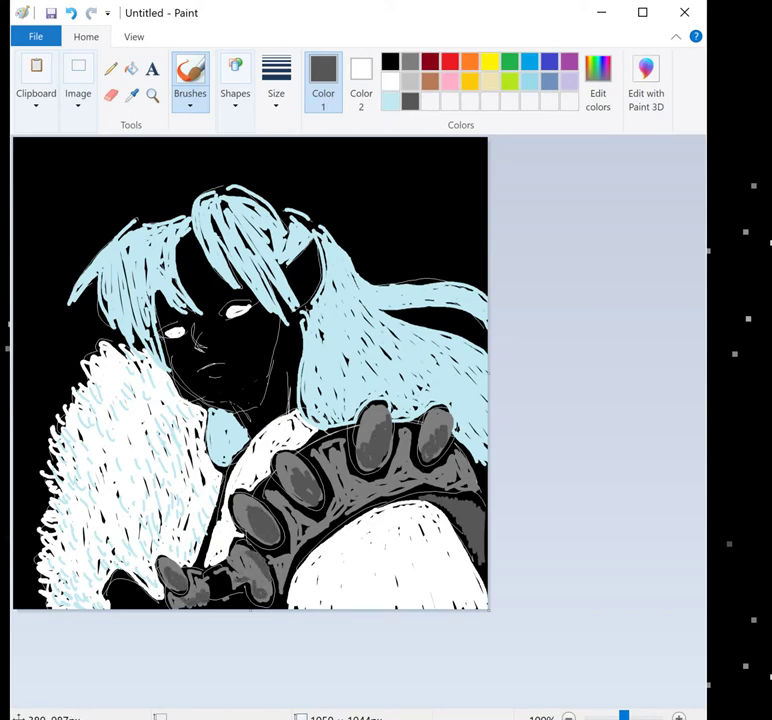
{"action": "left_click", "coordinate": [410, 81]}
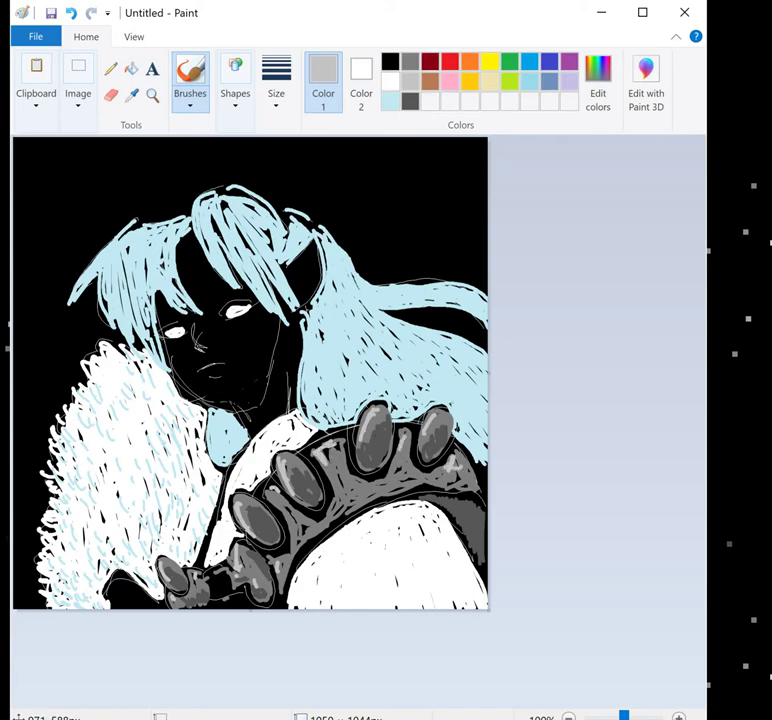
{"action": "left_click", "coordinate": [410, 101]}
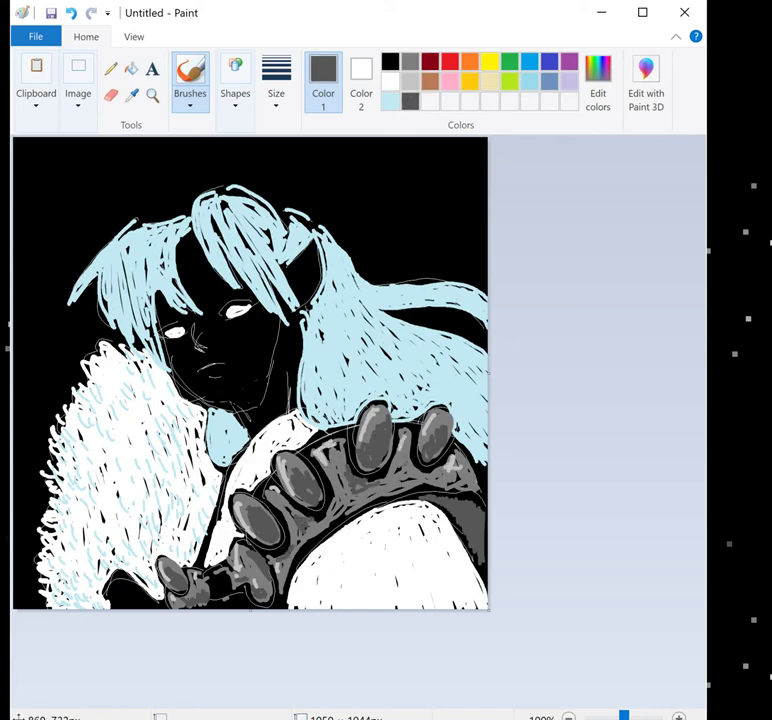
Colour the small details along the bottom of the drawing dark red, gold and brown
{"action": "left_click", "coordinate": [430, 61]}
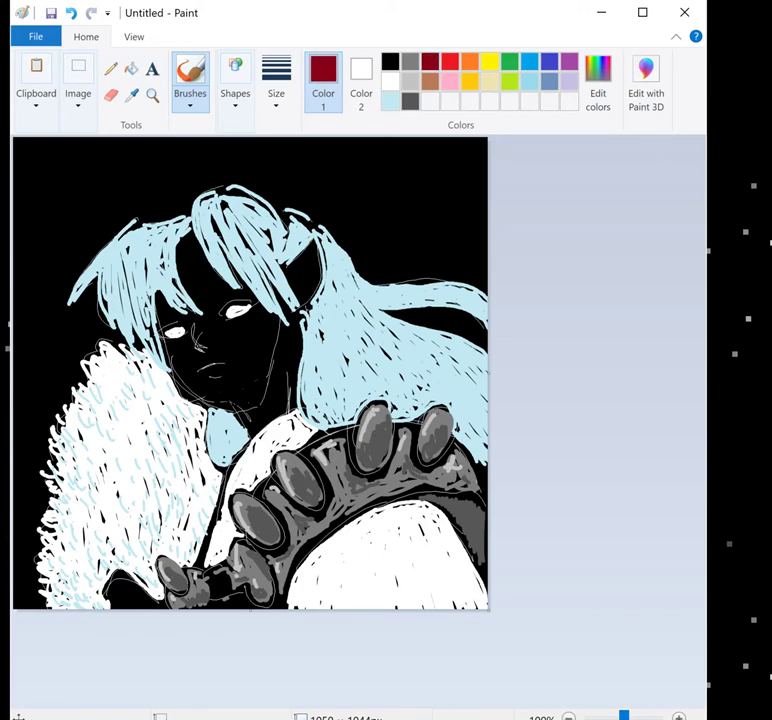
{"action": "left_click_drag", "start_coordinate": [215, 595], "coordinate": [223, 572]}
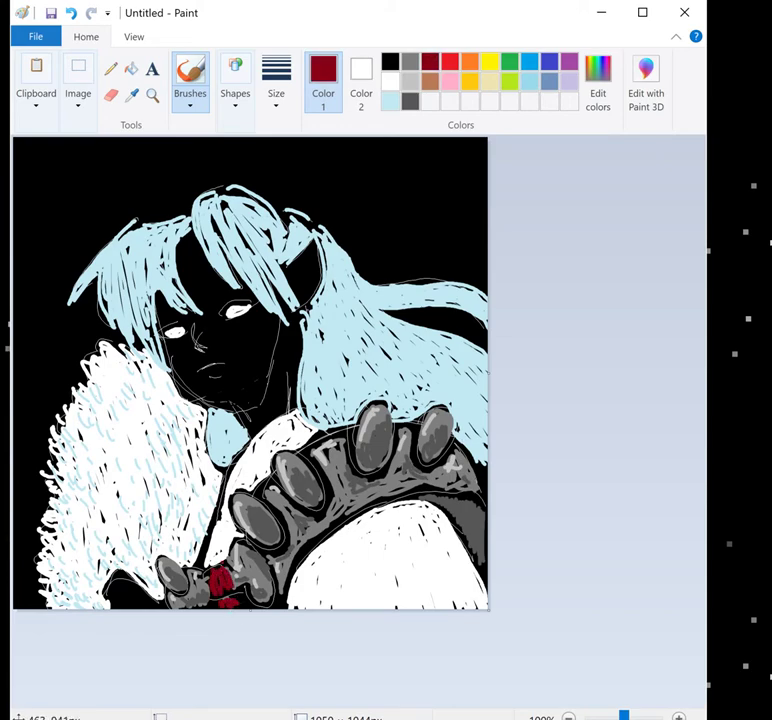
{"action": "left_click", "coordinate": [469, 85]}
{"action": "mouse_move", "coordinate": [106, 596]}
{"action": "left_mouse_down"}
{"action": "mouse_move", "coordinate": [108, 585]}
{"action": "mouse_move", "coordinate": [120, 600]}
{"action": "mouse_move", "coordinate": [121, 588]}
{"action": "mouse_move", "coordinate": [144, 596]}
{"action": "left_mouse_up"}
{"action": "left_click", "coordinate": [430, 81]}
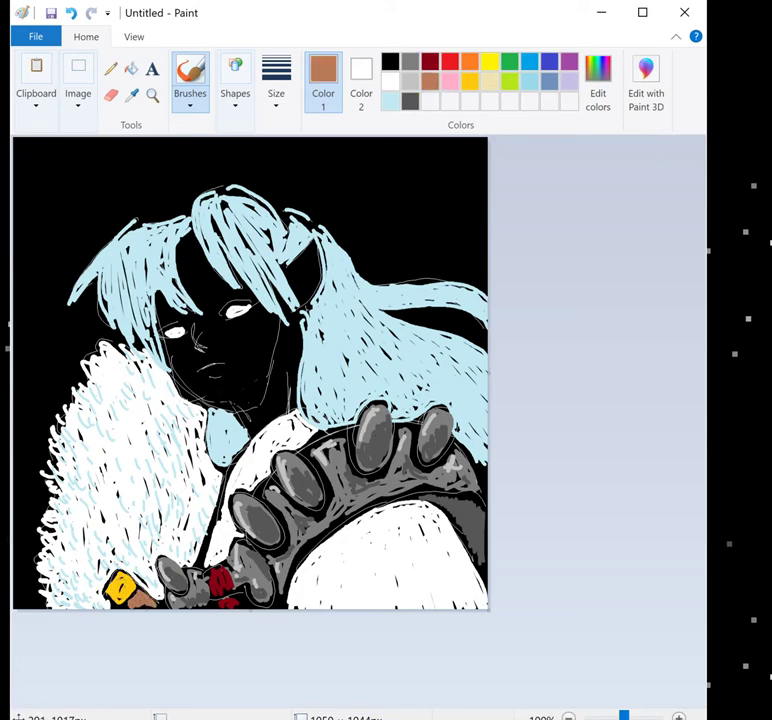
Try light yellow as a skin tone with a small patch on the cheek, and undo the patch
{"action": "left_click", "coordinate": [490, 81]}
{"action": "left_click_drag", "start_coordinate": [250, 358], "coordinate": [260, 378]}
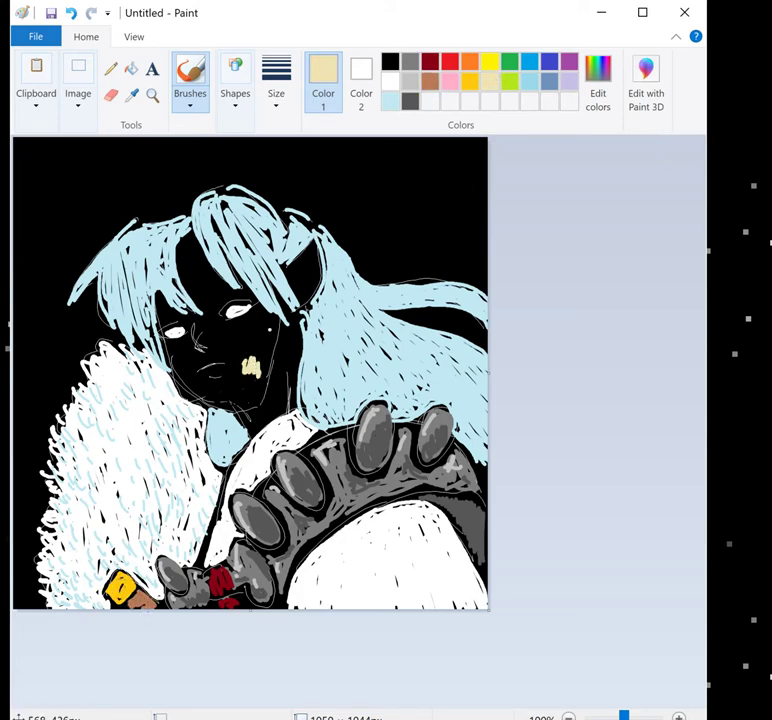
{"action": "key", "text": "ctrl+z"}
Mix a custom beige skin tone with hue 25, saturation 136 and luminance 196
{"action": "left_click", "coordinate": [598, 80]}
{"action": "left_click_drag", "start_coordinate": [384, 310], "coordinate": [382, 326]}
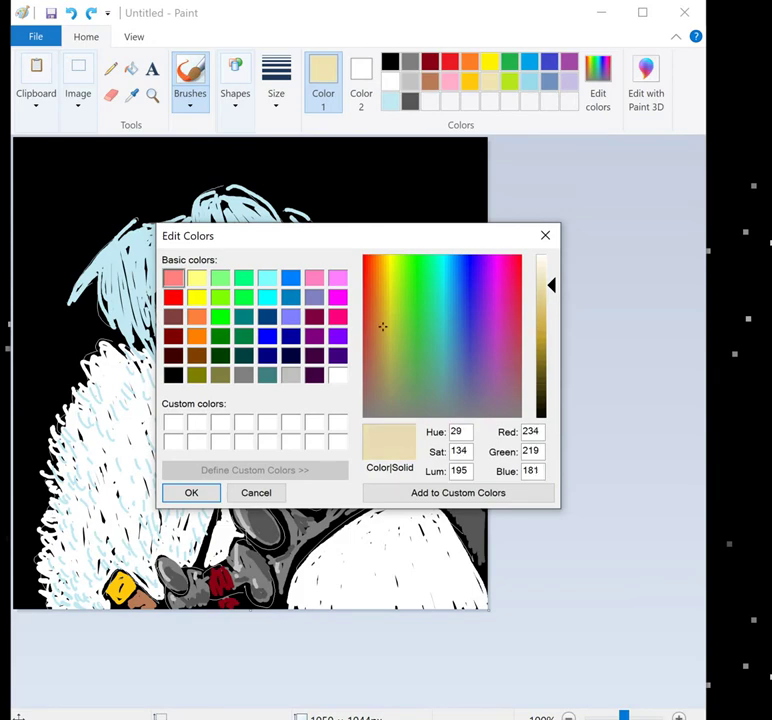
{"action": "left_click_drag", "start_coordinate": [551, 285], "coordinate": [551, 288]}
{"action": "left_click_drag", "start_coordinate": [382, 326], "coordinate": [380, 325]}
{"action": "left_click_drag", "start_coordinate": [551, 288], "coordinate": [551, 281]}
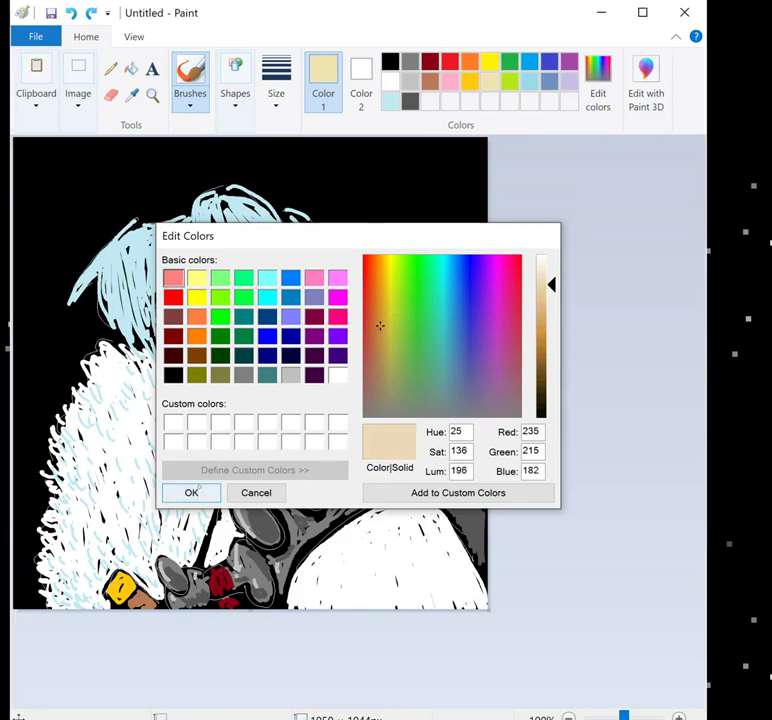
{"action": "left_click", "coordinate": [191, 492]}
Paint the forehead, ear, nose, cheek, jawline and neck with the custom beige, leaving dark gaps around the facial features
{"action": "mouse_move", "coordinate": [192, 250]}
{"action": "left_mouse_down"}
{"action": "mouse_move", "coordinate": [195, 295]}
{"action": "mouse_move", "coordinate": [185, 240]}
{"action": "left_mouse_up"}
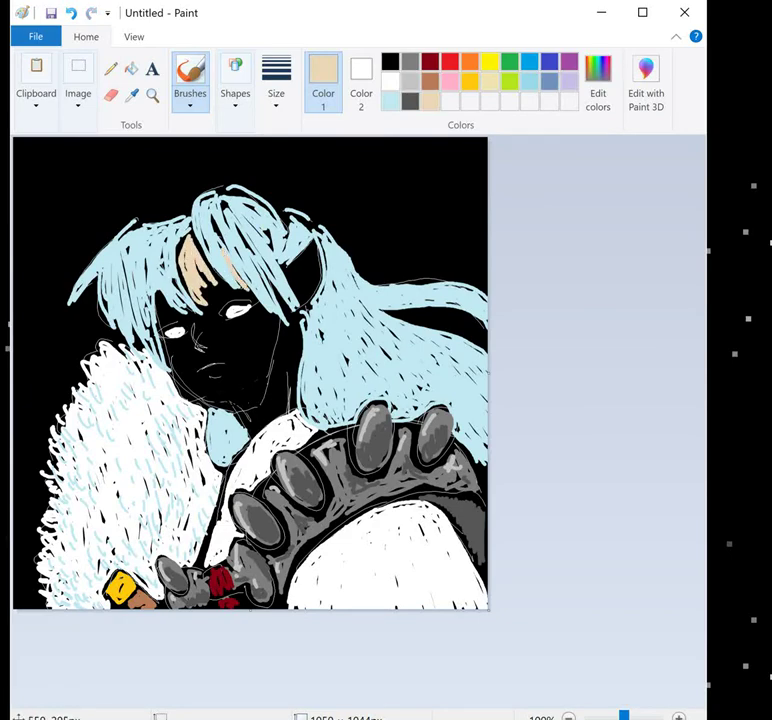
{"action": "mouse_move", "coordinate": [292, 268]}
{"action": "left_mouse_down"}
{"action": "mouse_move", "coordinate": [314, 248]}
{"action": "mouse_move", "coordinate": [300, 270]}
{"action": "mouse_move", "coordinate": [290, 271]}
{"action": "mouse_move", "coordinate": [293, 283]}
{"action": "mouse_move", "coordinate": [298, 273]}
{"action": "mouse_move", "coordinate": [291, 290]}
{"action": "left_mouse_up"}
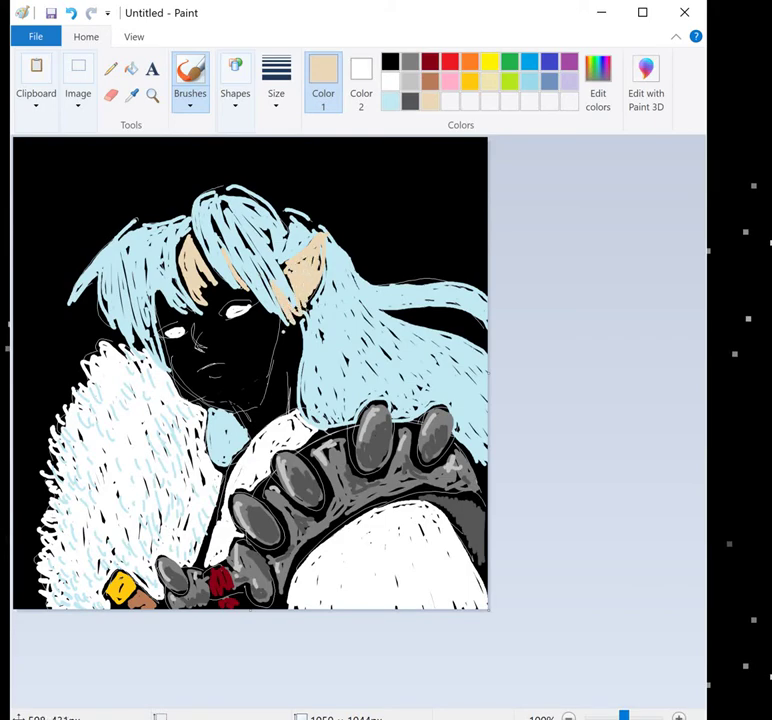
{"action": "left_click_drag", "start_coordinate": [284, 333], "coordinate": [258, 394]}
{"action": "mouse_move", "coordinate": [198, 345]}
{"action": "left_mouse_down"}
{"action": "mouse_move", "coordinate": [195, 319]}
{"action": "mouse_move", "coordinate": [170, 318]}
{"action": "mouse_move", "coordinate": [183, 296]}
{"action": "left_mouse_up"}
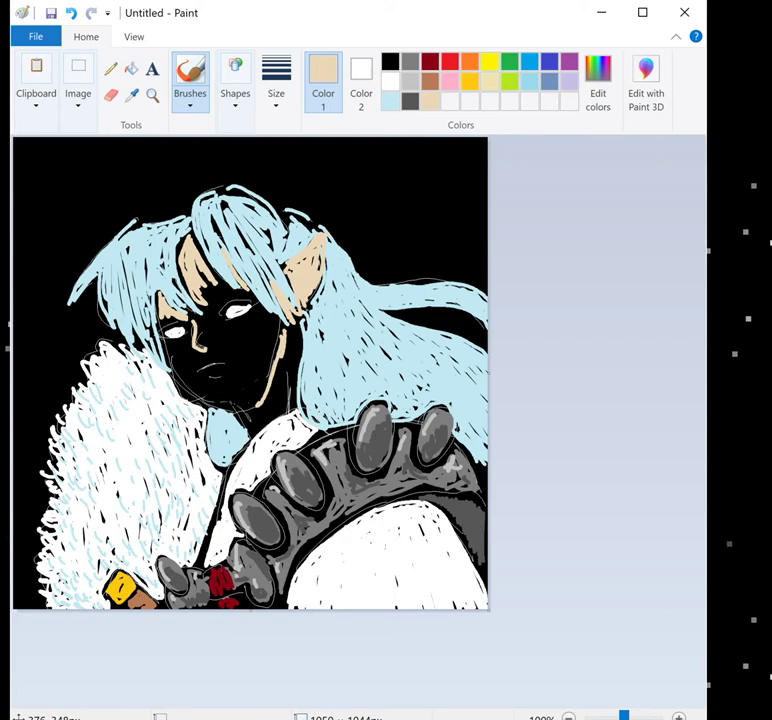
{"action": "left_click_drag", "start_coordinate": [290, 377], "coordinate": [281, 400]}
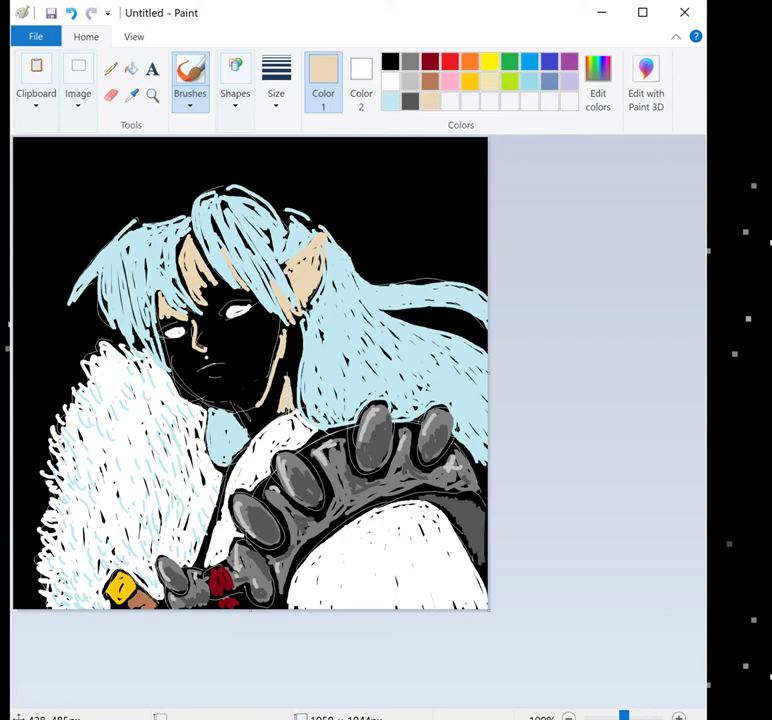
{"action": "mouse_move", "coordinate": [211, 357]}
{"action": "left_mouse_down"}
{"action": "mouse_move", "coordinate": [208, 322]}
{"action": "mouse_move", "coordinate": [226, 325]}
{"action": "mouse_move", "coordinate": [240, 358]}
{"action": "mouse_move", "coordinate": [248, 334]}
{"action": "mouse_move", "coordinate": [227, 330]}
{"action": "mouse_move", "coordinate": [262, 332]}
{"action": "mouse_move", "coordinate": [280, 348]}
{"action": "mouse_move", "coordinate": [245, 378]}
{"action": "mouse_move", "coordinate": [212, 388]}
{"action": "mouse_move", "coordinate": [236, 378]}
{"action": "mouse_move", "coordinate": [265, 386]}
{"action": "mouse_move", "coordinate": [249, 348]}
{"action": "mouse_move", "coordinate": [221, 389]}
{"action": "mouse_move", "coordinate": [264, 344]}
{"action": "mouse_move", "coordinate": [219, 300]}
{"action": "mouse_move", "coordinate": [243, 287]}
{"action": "mouse_move", "coordinate": [272, 303]}
{"action": "mouse_move", "coordinate": [245, 359]}
{"action": "mouse_move", "coordinate": [276, 373]}
{"action": "left_mouse_up"}
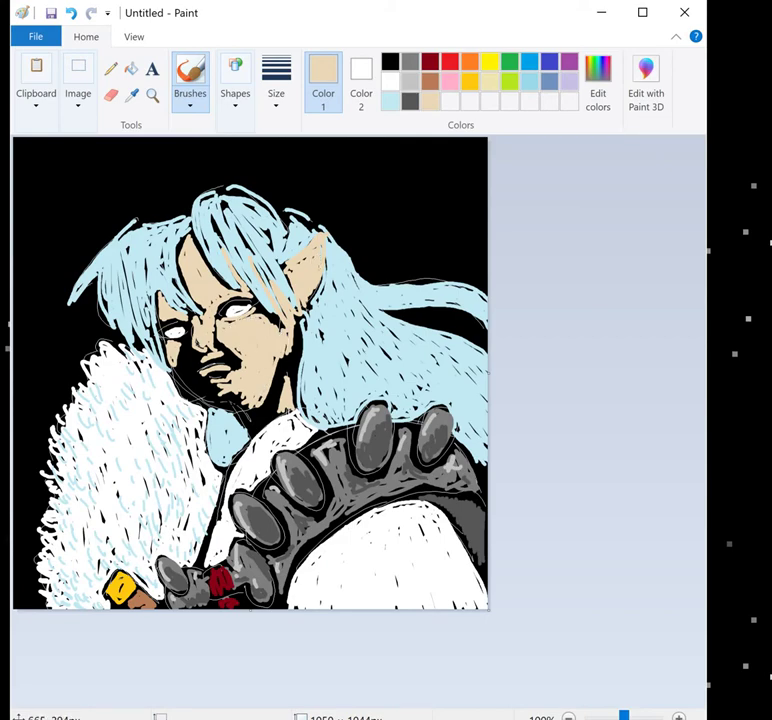
Fill the chin, lower face and area around the mouth with the same beige
{"action": "key", "text": "alt+h"}
{"action": "key", "text": "e"}
{"action": "key", "text": "c"}
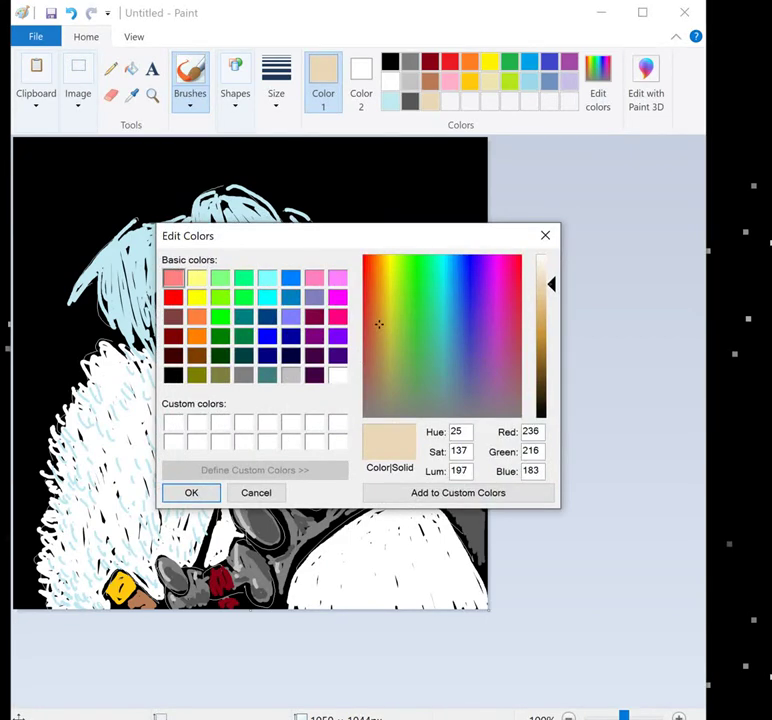
{"action": "key", "text": "Return"}
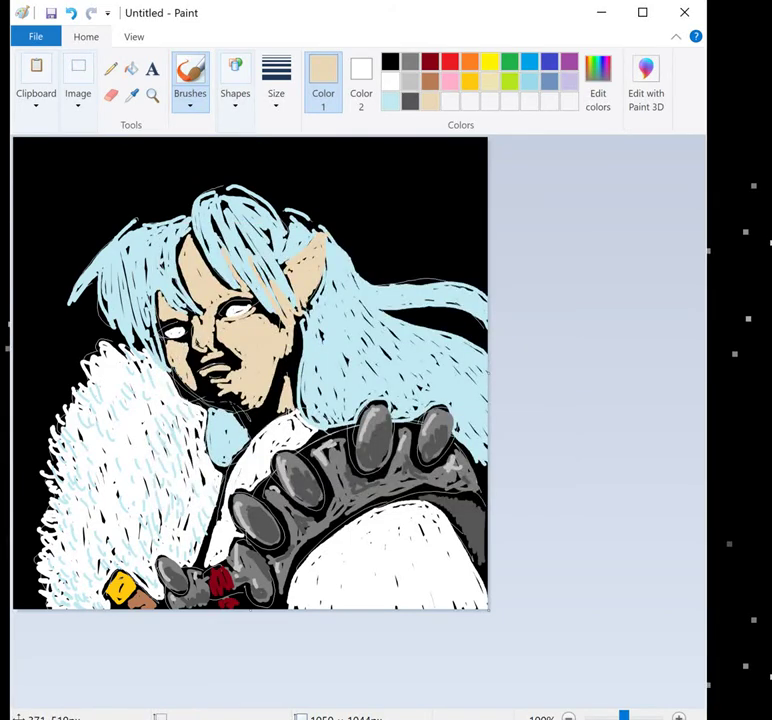
{"action": "mouse_move", "coordinate": [181, 381]}
{"action": "left_mouse_down"}
{"action": "mouse_move", "coordinate": [216, 410]}
{"action": "mouse_move", "coordinate": [221, 367]}
{"action": "left_mouse_up"}
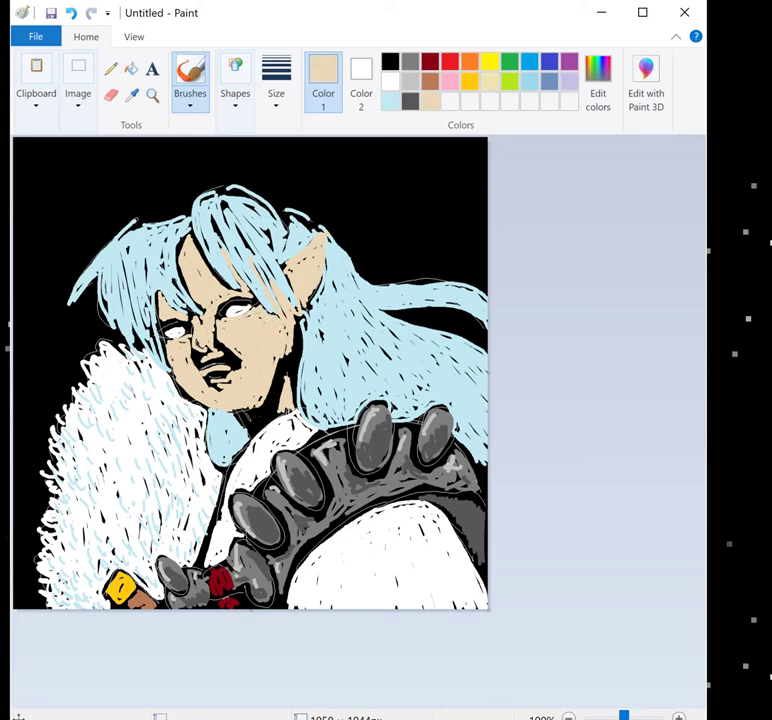
{"action": "mouse_move", "coordinate": [200, 372]}
{"action": "left_mouse_down"}
{"action": "mouse_move", "coordinate": [210, 372]}
{"action": "mouse_move", "coordinate": [206, 364]}
{"action": "mouse_move", "coordinate": [240, 391]}
{"action": "mouse_move", "coordinate": [217, 387]}
{"action": "left_mouse_up"}
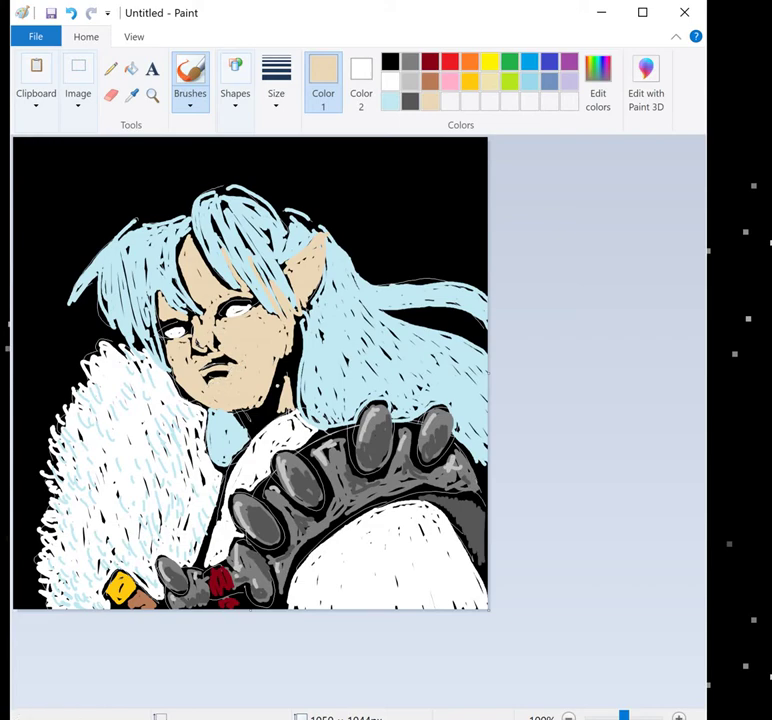
Mix a slightly darker beige with luminance 189 and paint the neck and the edge of the jaw with it
{"action": "left_click", "coordinate": [598, 80]}
{"action": "left_click_drag", "start_coordinate": [565, 284], "coordinate": [565, 293]}
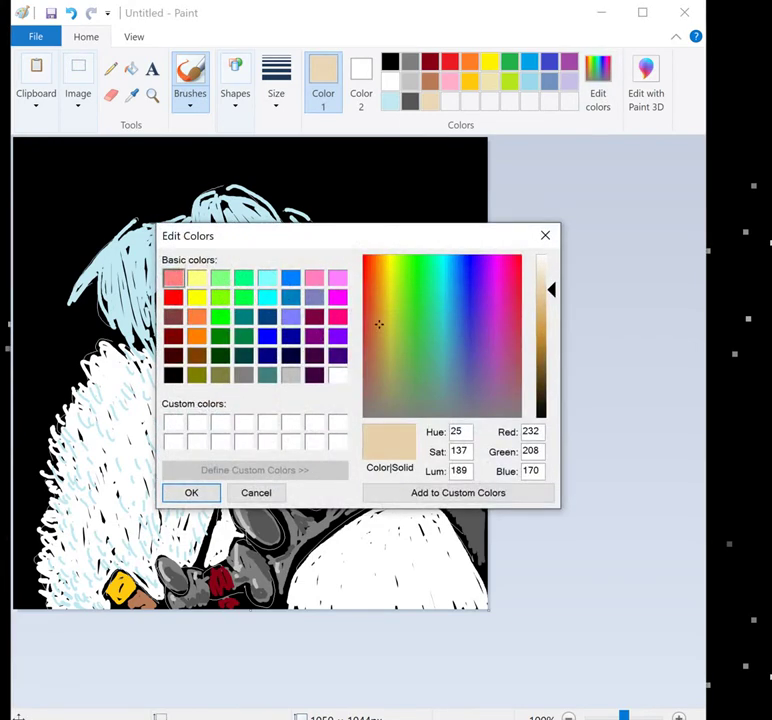
{"action": "key", "text": "Return"}
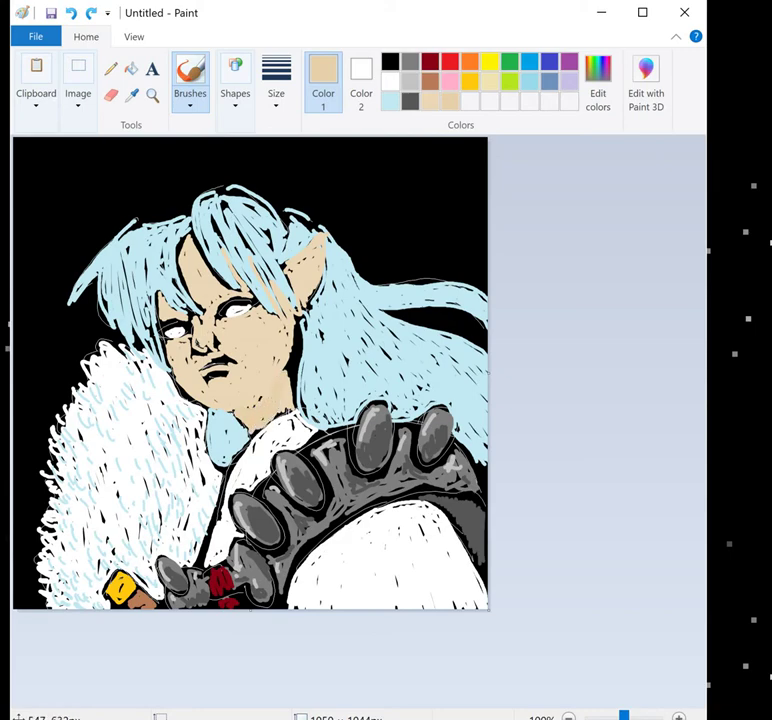
{"action": "mouse_move", "coordinate": [295, 358]}
{"action": "left_mouse_down"}
{"action": "mouse_move", "coordinate": [292, 393]}
{"action": "mouse_move", "coordinate": [296, 372]}
{"action": "left_mouse_up"}
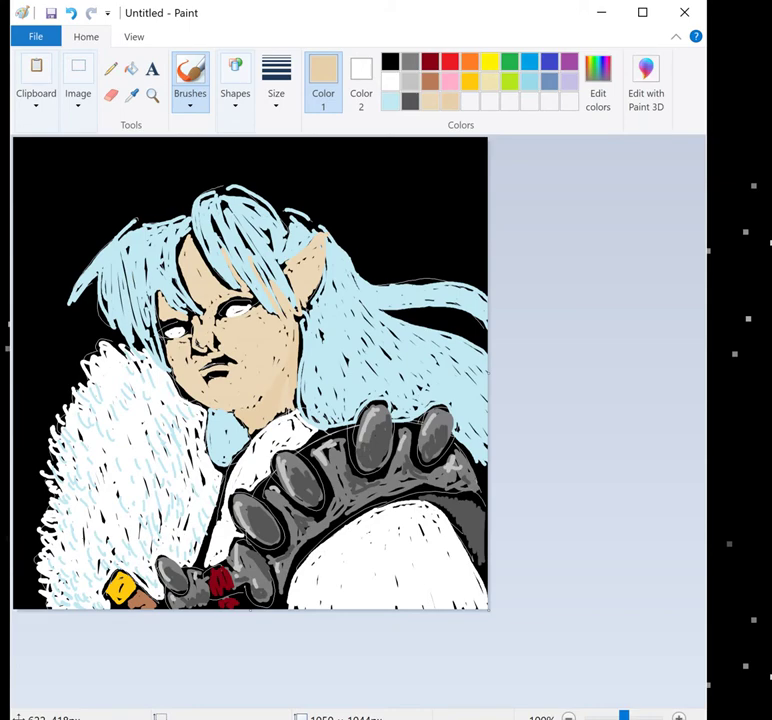
Lower the beige's luminance further and shade the neck, cheek, chin and inner ear with the resulting tan
{"action": "left_click", "coordinate": [598, 85]}
{"action": "left_click_drag", "start_coordinate": [551, 290], "coordinate": [551, 297]}
{"action": "left_click", "coordinate": [191, 491]}
{"action": "mouse_move", "coordinate": [280, 386]}
{"action": "left_mouse_down"}
{"action": "mouse_move", "coordinate": [272, 365]}
{"action": "mouse_move", "coordinate": [291, 332]}
{"action": "left_mouse_up"}
{"action": "mouse_move", "coordinate": [188, 345]}
{"action": "left_mouse_down"}
{"action": "mouse_move", "coordinate": [180, 370]}
{"action": "mouse_move", "coordinate": [199, 351]}
{"action": "mouse_move", "coordinate": [199, 378]}
{"action": "mouse_move", "coordinate": [177, 386]}
{"action": "mouse_move", "coordinate": [196, 359]}
{"action": "mouse_move", "coordinate": [206, 392]}
{"action": "mouse_move", "coordinate": [186, 379]}
{"action": "left_mouse_up"}
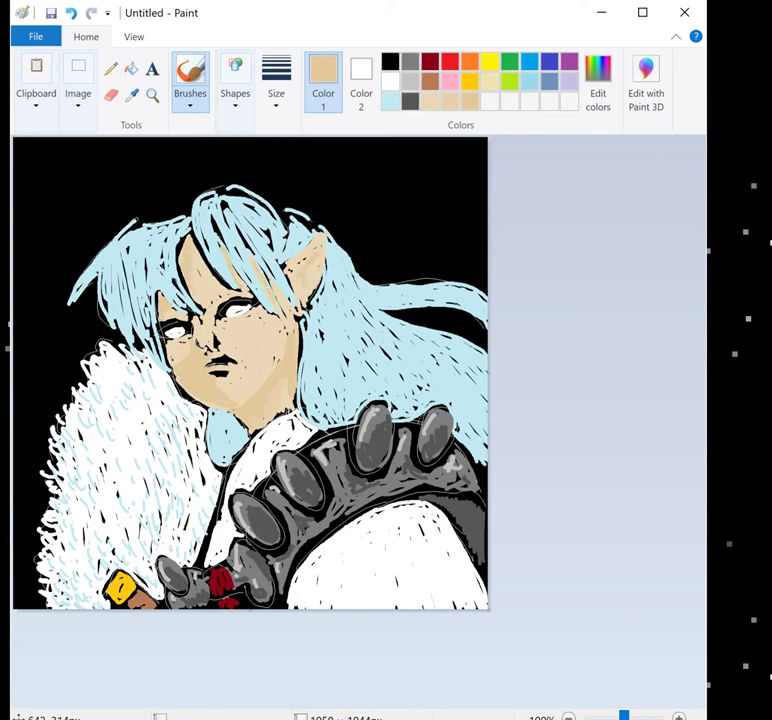
{"action": "left_click_drag", "start_coordinate": [312, 283], "coordinate": [316, 258]}
Draw black irises in both white eyes, fill them with gold, and pick white for the eye details
{"action": "left_click", "coordinate": [390, 62]}
{"action": "left_click_drag", "start_coordinate": [234, 310], "coordinate": [246, 309]}
{"action": "left_click_drag", "start_coordinate": [176, 330], "coordinate": [186, 329]}
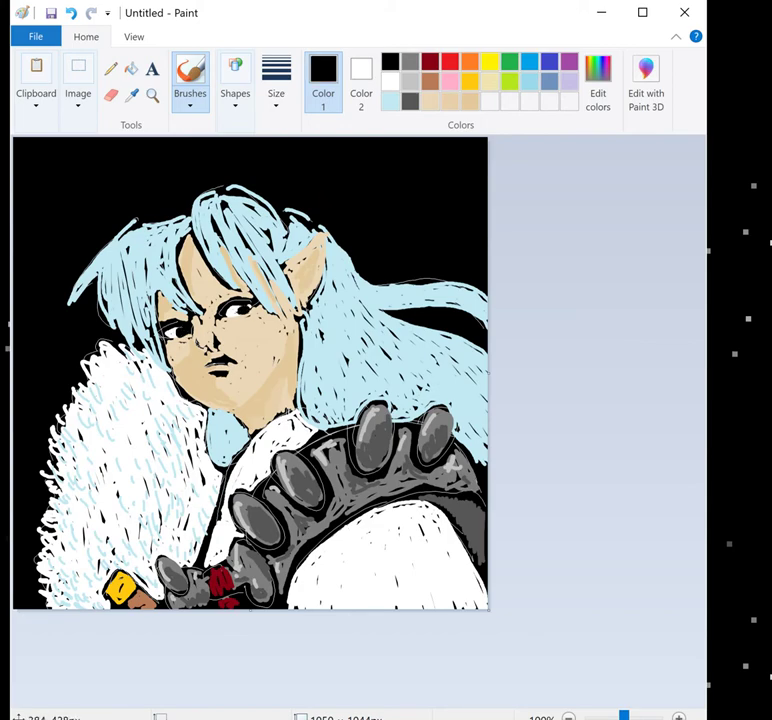
{"action": "left_click", "coordinate": [469, 81]}
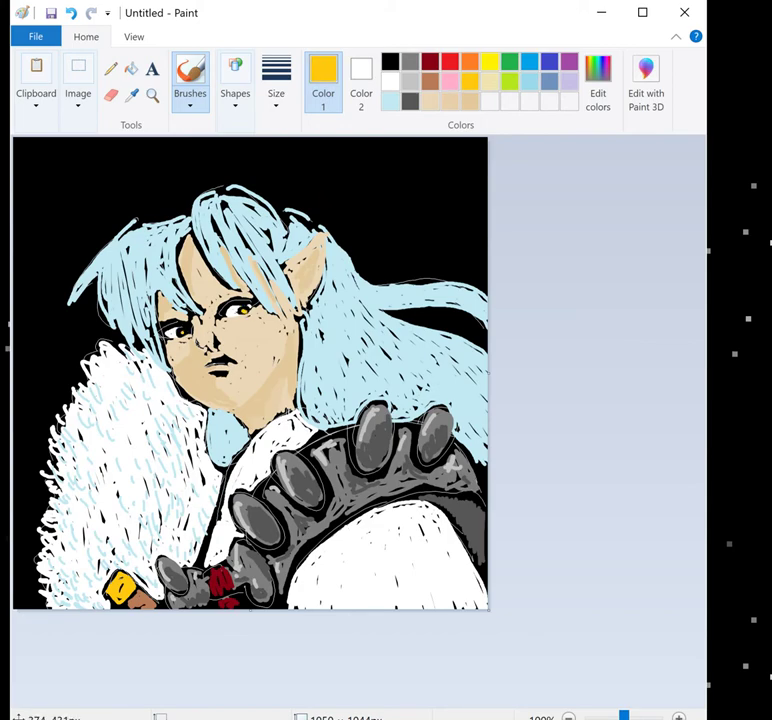
{"action": "left_click", "coordinate": [390, 81]}
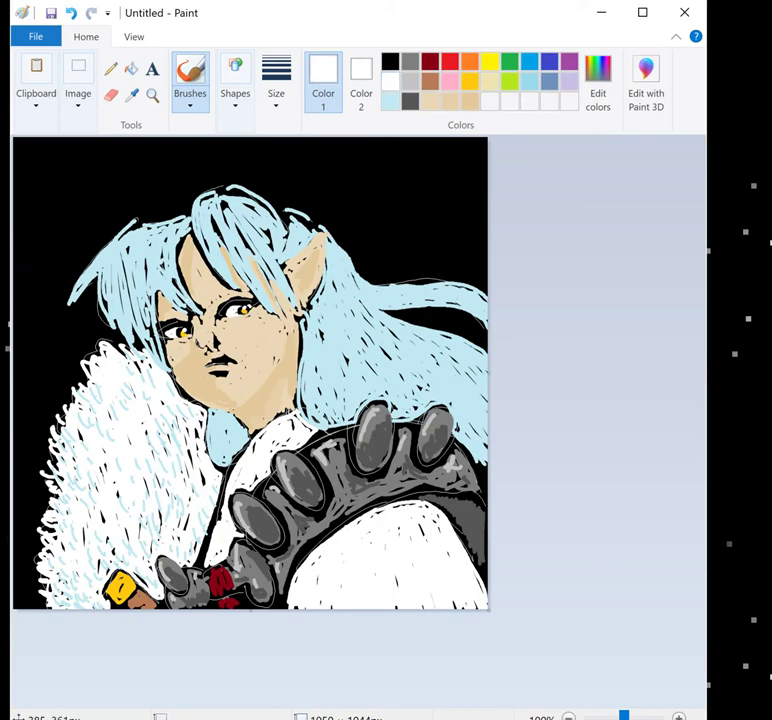
Cover the rough mouth area with the lighter beige, and redraw the nose, lips, chin and ear lines in thin black strokes
{"action": "left_click", "coordinate": [450, 100]}
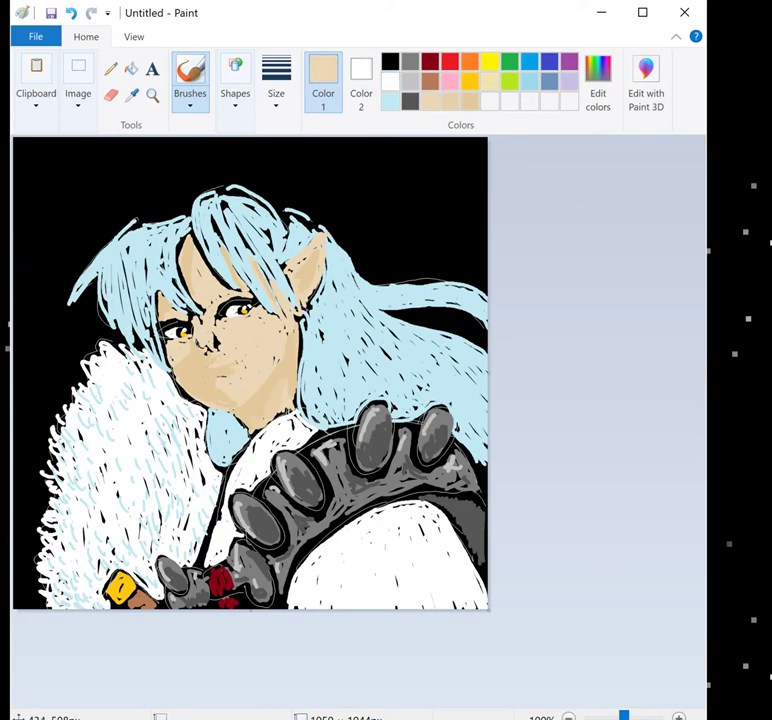
{"action": "left_click", "coordinate": [390, 61]}
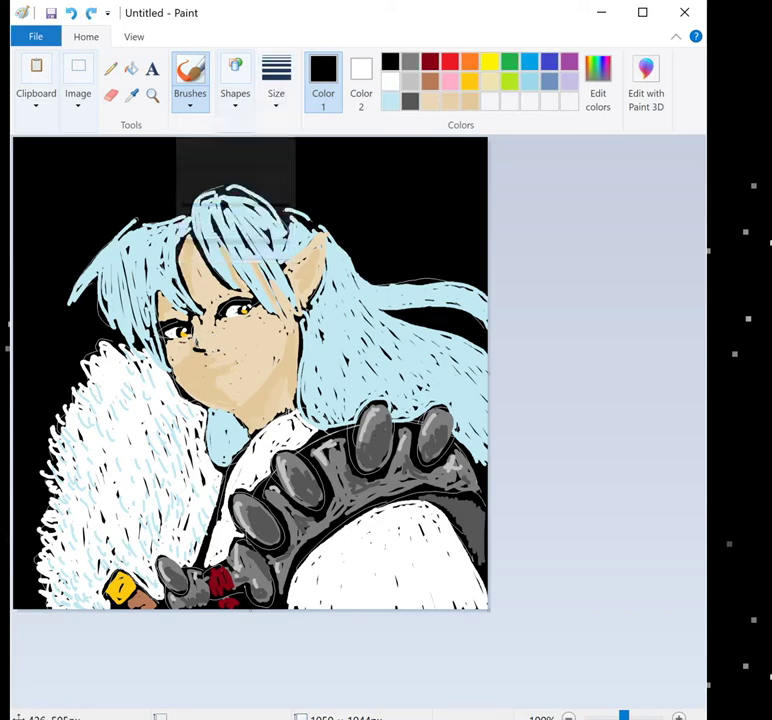
{"action": "left_click_drag", "start_coordinate": [194, 340], "coordinate": [198, 318]}
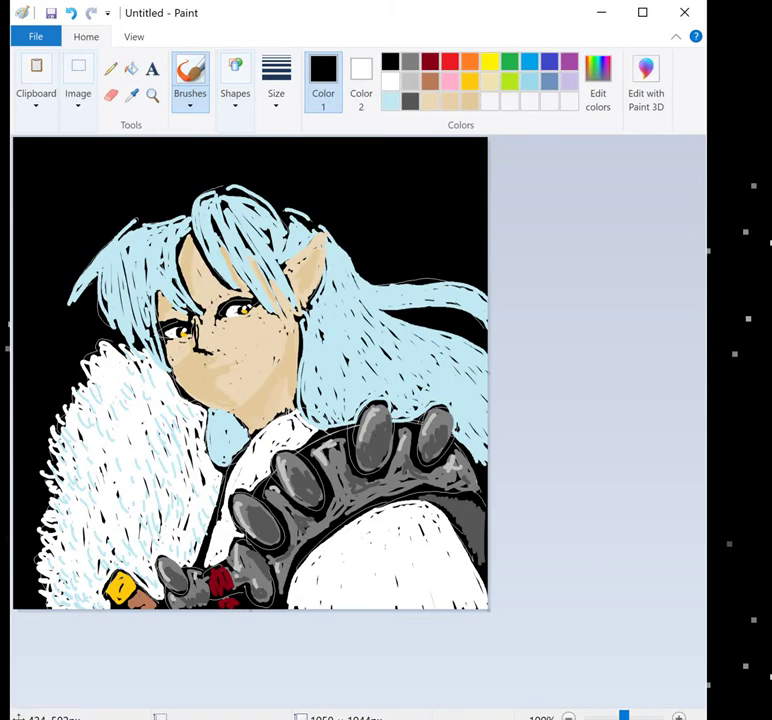
{"action": "left_click_drag", "start_coordinate": [216, 379], "coordinate": [233, 377]}
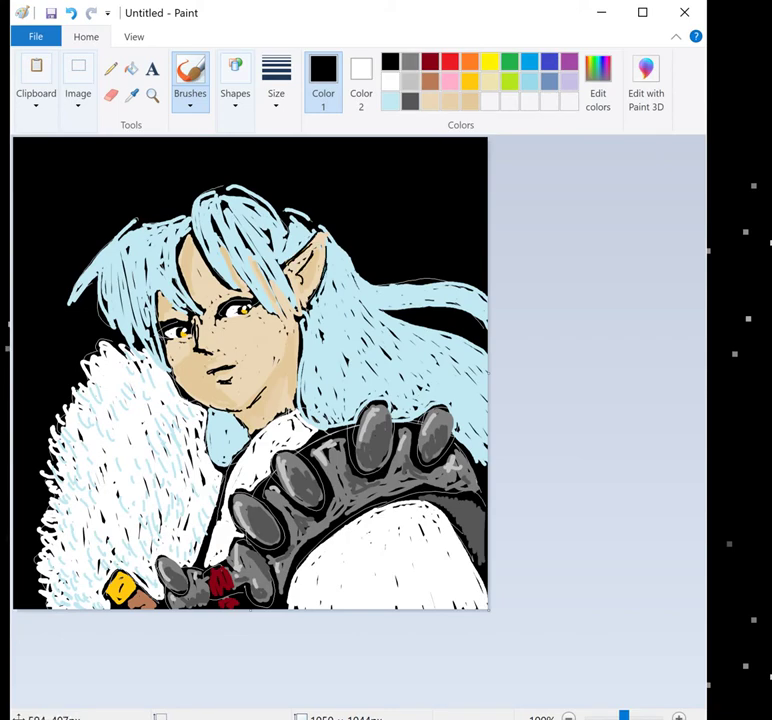
Paint dark red eyeshadow along the upper lids of both eyes, and switch back to black
{"action": "left_click", "coordinate": [429, 61]}
{"action": "mouse_move", "coordinate": [234, 302]}
{"action": "left_mouse_down"}
{"action": "mouse_move", "coordinate": [219, 300]}
{"action": "mouse_move", "coordinate": [148, 332]}
{"action": "left_mouse_up"}
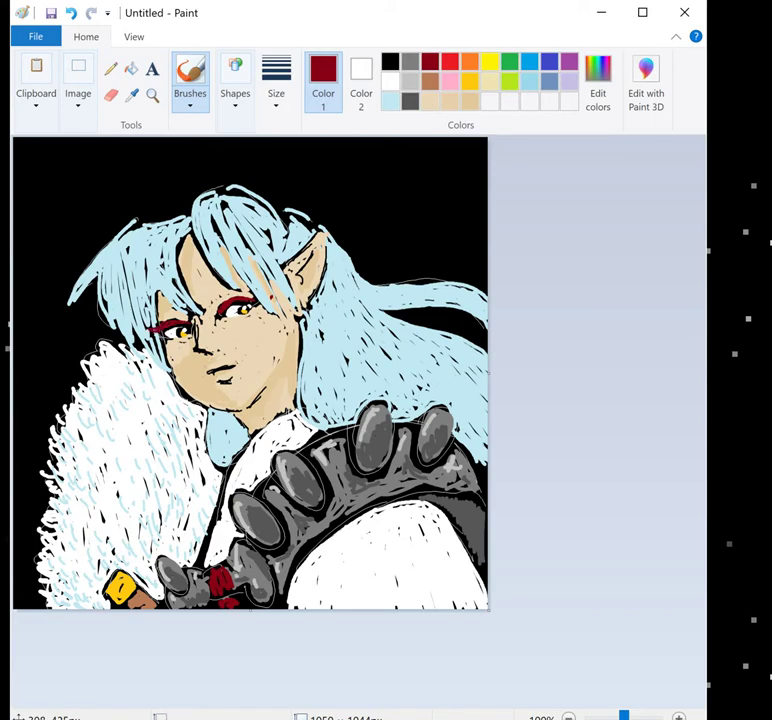
{"action": "left_click", "coordinate": [390, 62]}
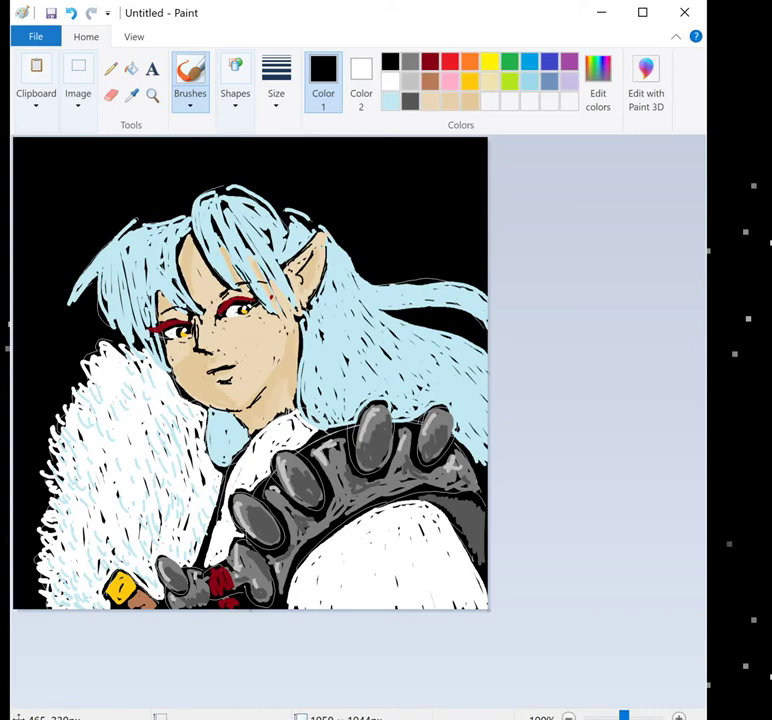
Paint a purple crescent moon on the forehead and dark red stripes on both cheeks
{"action": "left_click", "coordinate": [569, 62]}
{"action": "mouse_move", "coordinate": [193, 259]}
{"action": "left_mouse_down"}
{"action": "mouse_move", "coordinate": [186, 272]}
{"action": "mouse_move", "coordinate": [200, 287]}
{"action": "mouse_move", "coordinate": [190, 283]}
{"action": "left_mouse_up"}
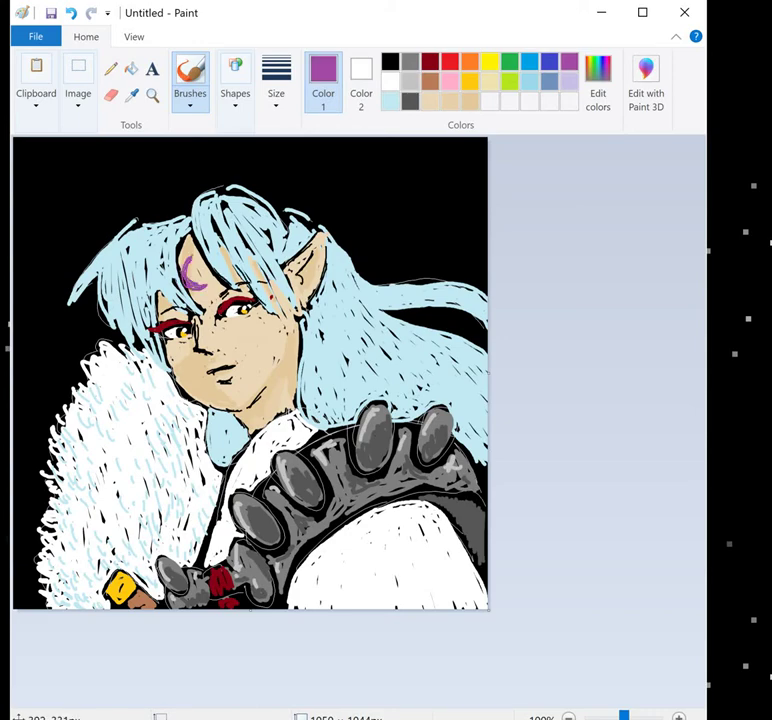
{"action": "left_click", "coordinate": [390, 62]}
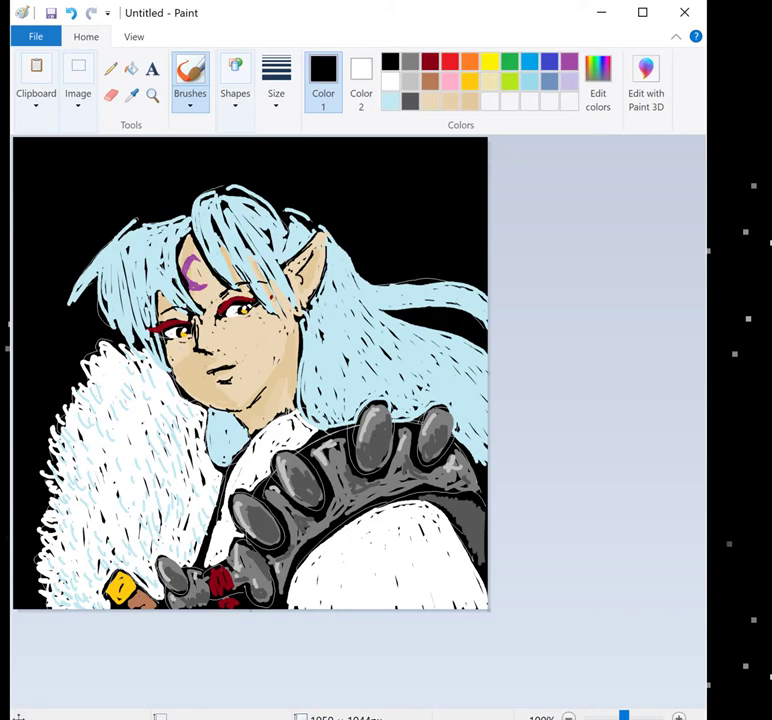
{"action": "left_click", "coordinate": [430, 62]}
{"action": "mouse_move", "coordinate": [263, 322]}
{"action": "left_mouse_down"}
{"action": "mouse_move", "coordinate": [276, 316]}
{"action": "mouse_move", "coordinate": [260, 346]}
{"action": "mouse_move", "coordinate": [300, 336]}
{"action": "mouse_move", "coordinate": [275, 338]}
{"action": "mouse_move", "coordinate": [288, 322]}
{"action": "mouse_move", "coordinate": [283, 300]}
{"action": "left_mouse_up"}
{"action": "mouse_move", "coordinate": [166, 363]}
{"action": "left_mouse_down"}
{"action": "mouse_move", "coordinate": [174, 357]}
{"action": "mouse_move", "coordinate": [178, 379]}
{"action": "left_mouse_up"}
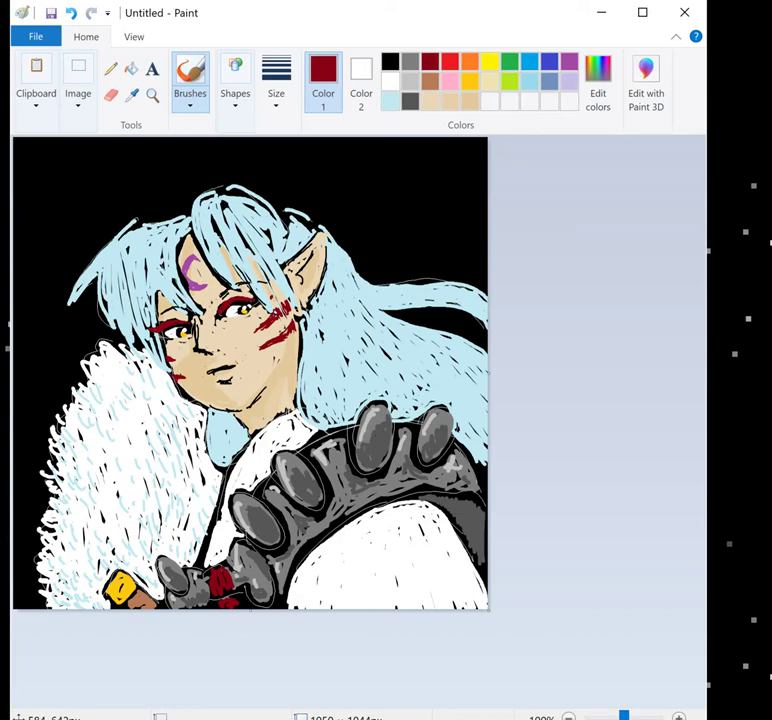
Decorate the white collar with a row of dark red patterned squares
{"action": "left_click_drag", "start_coordinate": [277, 438], "coordinate": [292, 421]}
{"action": "mouse_move", "coordinate": [246, 480]}
{"action": "left_mouse_down"}
{"action": "mouse_move", "coordinate": [268, 445]}
{"action": "mouse_move", "coordinate": [280, 455]}
{"action": "mouse_move", "coordinate": [290, 428]}
{"action": "mouse_move", "coordinate": [294, 437]}
{"action": "mouse_move", "coordinate": [298, 430]}
{"action": "mouse_move", "coordinate": [296, 442]}
{"action": "mouse_move", "coordinate": [292, 425]}
{"action": "mouse_move", "coordinate": [263, 446]}
{"action": "mouse_move", "coordinate": [291, 447]}
{"action": "left_mouse_up"}
{"action": "mouse_move", "coordinate": [251, 476]}
{"action": "left_mouse_down"}
{"action": "mouse_move", "coordinate": [262, 470]}
{"action": "mouse_move", "coordinate": [250, 460]}
{"action": "left_mouse_up"}
Draw three dark red hexagons with flower motifs on the white sleeve, flanked by solid dark red patches
{"action": "mouse_move", "coordinate": [364, 524]}
{"action": "left_mouse_down"}
{"action": "mouse_move", "coordinate": [401, 532]}
{"action": "mouse_move", "coordinate": [401, 517]}
{"action": "mouse_move", "coordinate": [386, 542]}
{"action": "mouse_move", "coordinate": [396, 562]}
{"action": "mouse_move", "coordinate": [381, 557]}
{"action": "mouse_move", "coordinate": [356, 572]}
{"action": "mouse_move", "coordinate": [376, 587]}
{"action": "mouse_move", "coordinate": [413, 557]}
{"action": "left_mouse_up"}
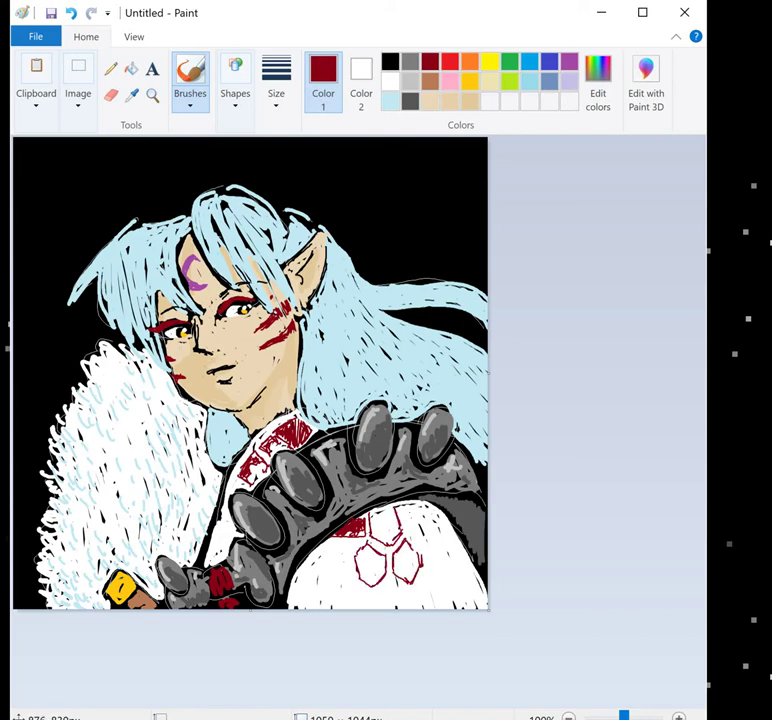
{"action": "mouse_move", "coordinate": [406, 508]}
{"action": "left_mouse_down"}
{"action": "mouse_move", "coordinate": [410, 528]}
{"action": "mouse_move", "coordinate": [427, 541]}
{"action": "mouse_move", "coordinate": [440, 537]}
{"action": "mouse_move", "coordinate": [428, 516]}
{"action": "mouse_move", "coordinate": [441, 522]}
{"action": "mouse_move", "coordinate": [444, 514]}
{"action": "left_mouse_up"}
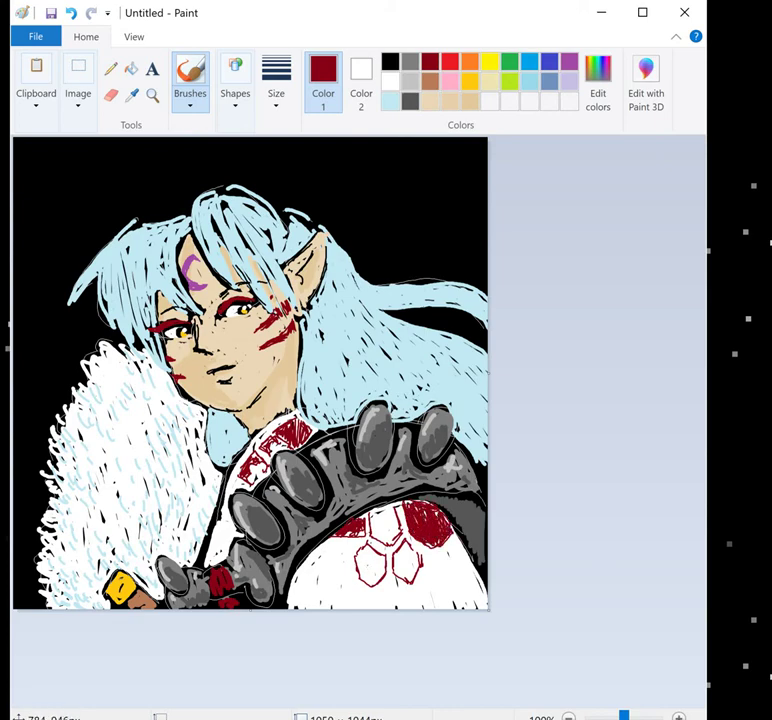
{"action": "mouse_move", "coordinate": [367, 552]}
{"action": "left_mouse_down"}
{"action": "mouse_move", "coordinate": [361, 561]}
{"action": "mouse_move", "coordinate": [381, 575]}
{"action": "mouse_move", "coordinate": [372, 567]}
{"action": "left_mouse_up"}
{"action": "left_click_drag", "start_coordinate": [392, 505], "coordinate": [390, 529]}
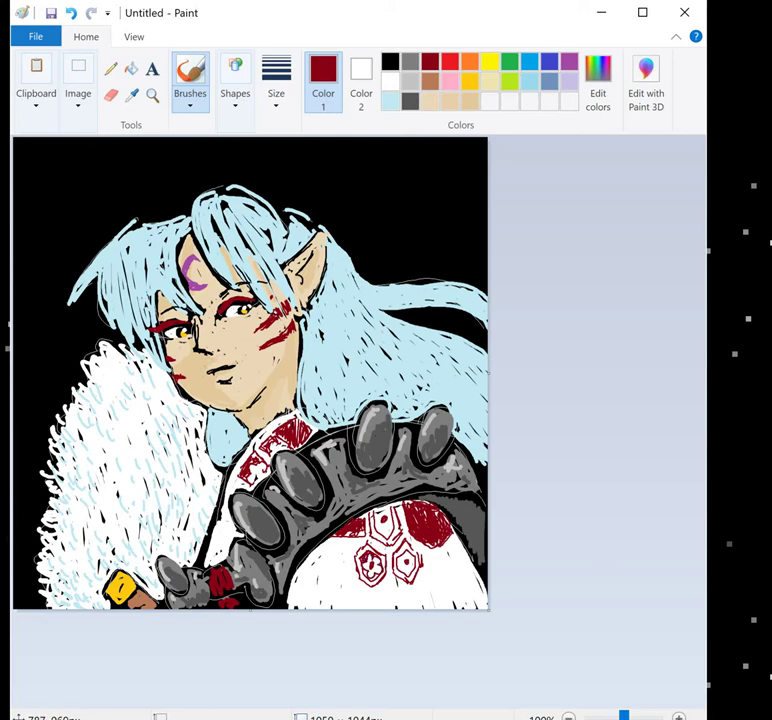
{"action": "mouse_move", "coordinate": [391, 518]}
{"action": "left_mouse_down"}
{"action": "mouse_move", "coordinate": [387, 532]}
{"action": "mouse_move", "coordinate": [376, 519]}
{"action": "left_mouse_up"}
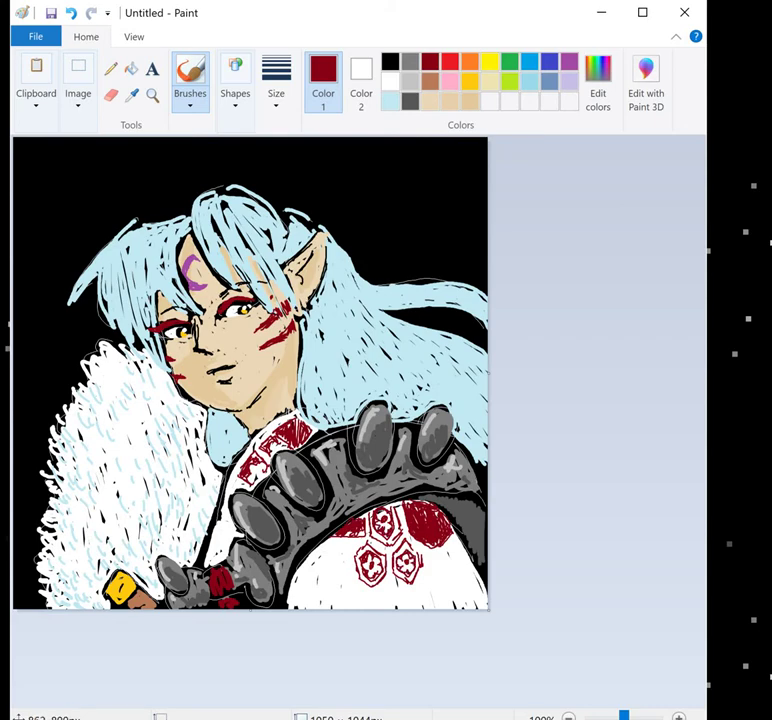
Add a black fold line to the white sleeve, and shade the sleeve and robe front with the custom light blue
{"action": "left_click", "coordinate": [389, 101]}
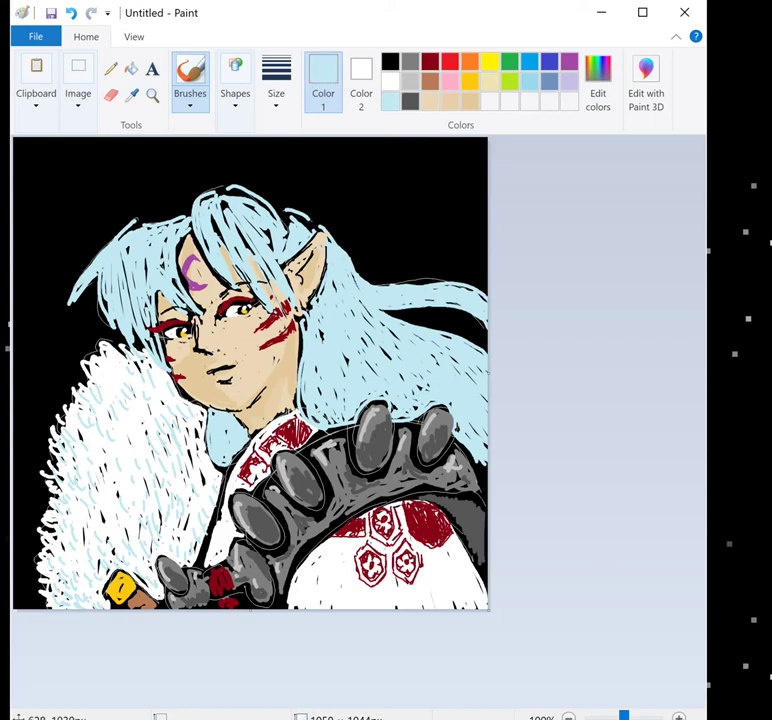
{"action": "left_click", "coordinate": [389, 61]}
{"action": "left_click_drag", "start_coordinate": [334, 588], "coordinate": [334, 607]}
{"action": "left_click", "coordinate": [389, 101]}
{"action": "mouse_move", "coordinate": [300, 572]}
{"action": "left_mouse_down"}
{"action": "mouse_move", "coordinate": [302, 588]}
{"action": "mouse_move", "coordinate": [309, 575]}
{"action": "mouse_move", "coordinate": [314, 588]}
{"action": "mouse_move", "coordinate": [318, 570]}
{"action": "mouse_move", "coordinate": [337, 560]}
{"action": "left_mouse_up"}
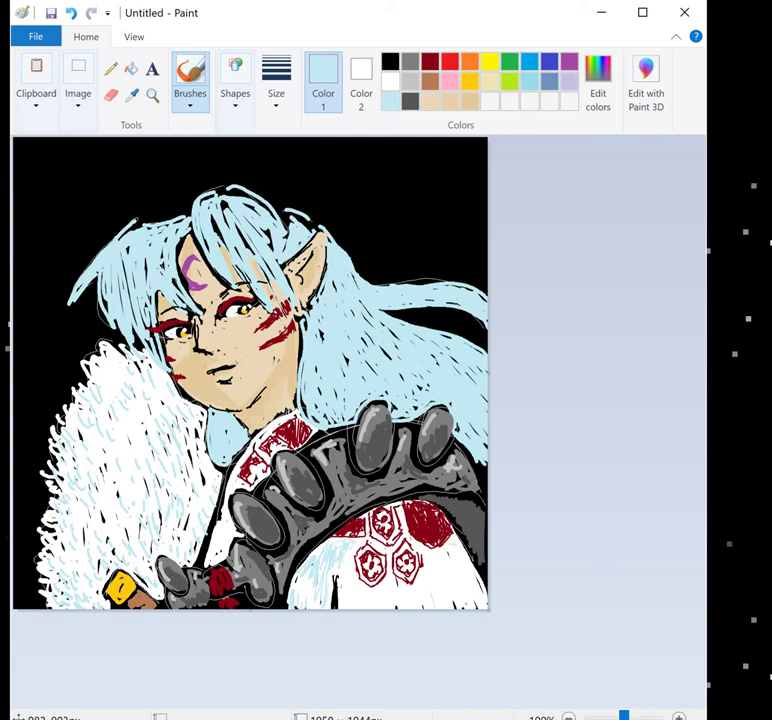
{"action": "left_click_drag", "start_coordinate": [215, 535], "coordinate": [228, 555]}
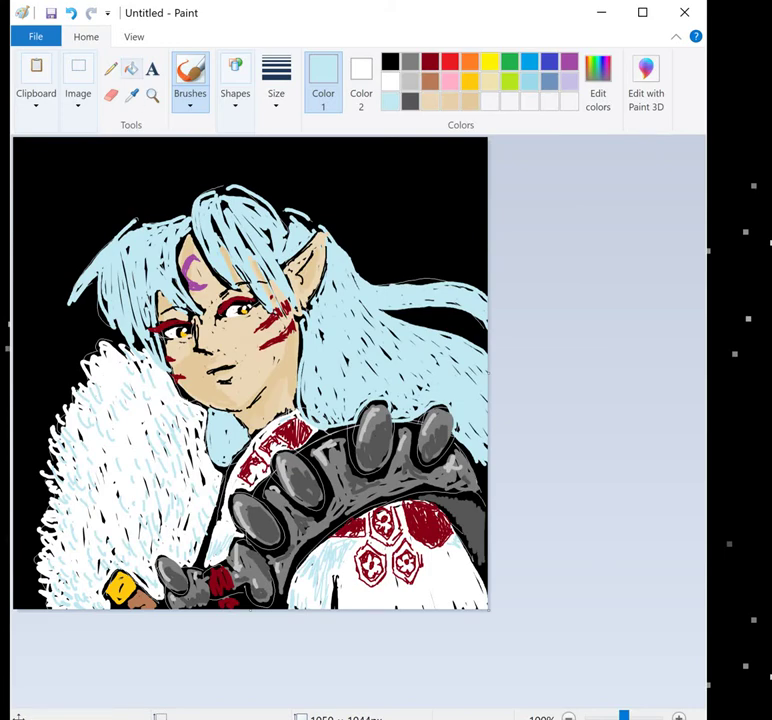
Mix a paler blue (red 213, green 240, blue 247) from the hair colour and brush highlight strands over all the hair
{"action": "left_click", "coordinate": [131, 94]}
{"action": "left_click", "coordinate": [190, 80]}
{"action": "left_click", "coordinate": [598, 85]}
{"action": "left_click", "coordinate": [541, 271]}
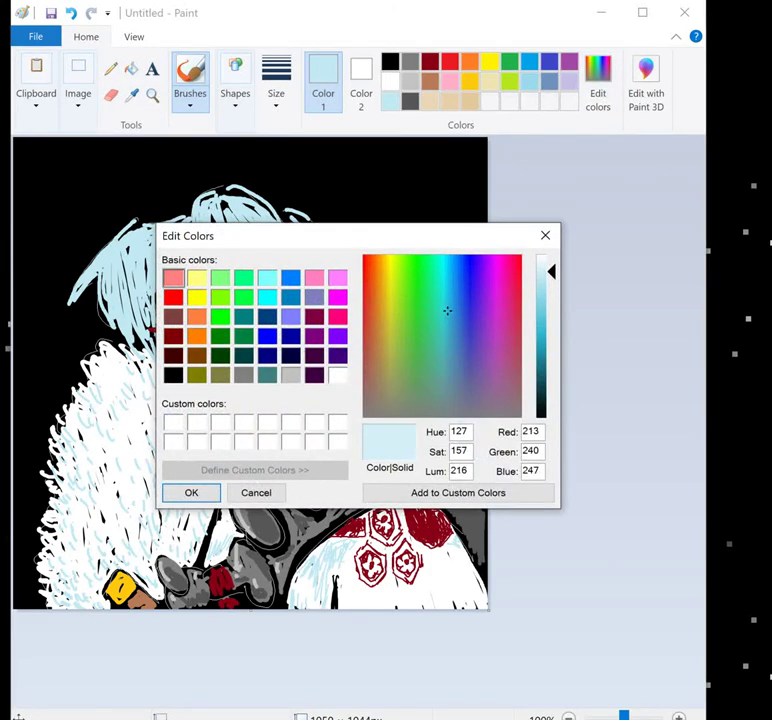
{"action": "left_click", "coordinate": [191, 492]}
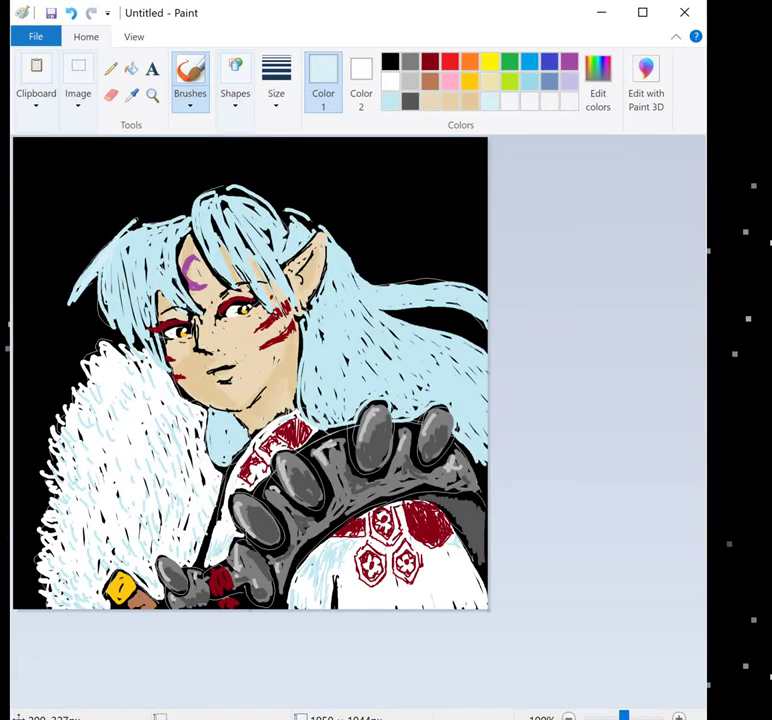
{"action": "left_click", "coordinate": [276, 80]}
{"action": "left_click", "coordinate": [241, 131]}
{"action": "mouse_move", "coordinate": [118, 255]}
{"action": "left_mouse_down"}
{"action": "mouse_move", "coordinate": [127, 248]}
{"action": "mouse_move", "coordinate": [142, 283]}
{"action": "mouse_move", "coordinate": [174, 276]}
{"action": "left_mouse_up"}
{"action": "mouse_move", "coordinate": [174, 231]}
{"action": "left_mouse_down"}
{"action": "mouse_move", "coordinate": [167, 258]}
{"action": "mouse_move", "coordinate": [163, 229]}
{"action": "left_mouse_up"}
{"action": "left_click_drag", "start_coordinate": [217, 256], "coordinate": [229, 208]}
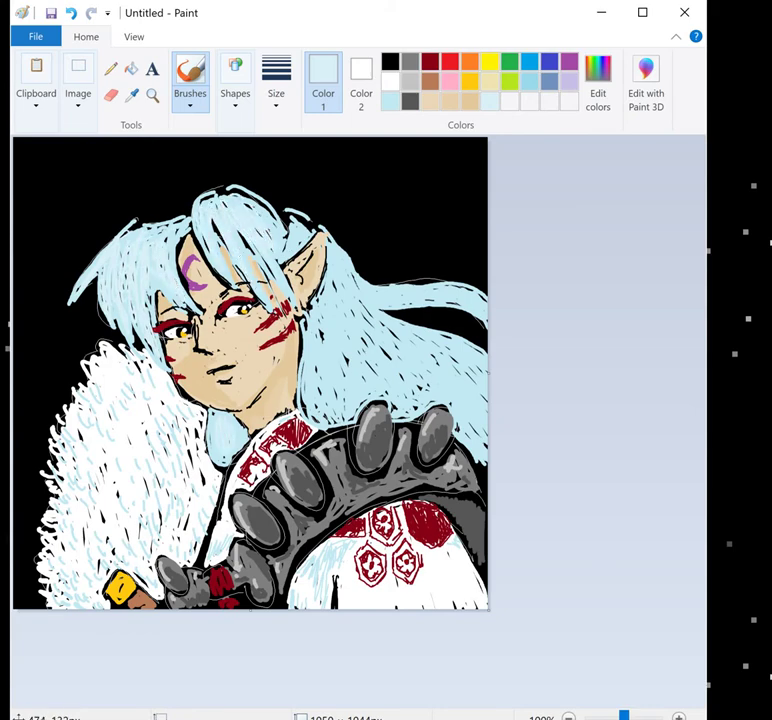
{"action": "mouse_move", "coordinate": [271, 210]}
{"action": "left_mouse_down"}
{"action": "mouse_move", "coordinate": [291, 239]}
{"action": "mouse_move", "coordinate": [311, 217]}
{"action": "left_mouse_up"}
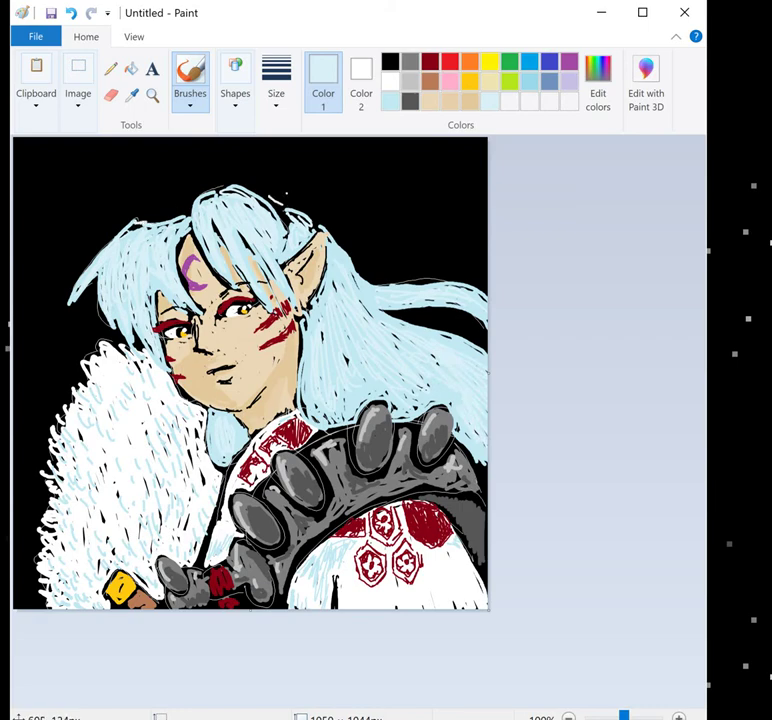
Scatter short yellow accent strokes across the white fur
{"action": "left_click", "coordinate": [470, 61]}
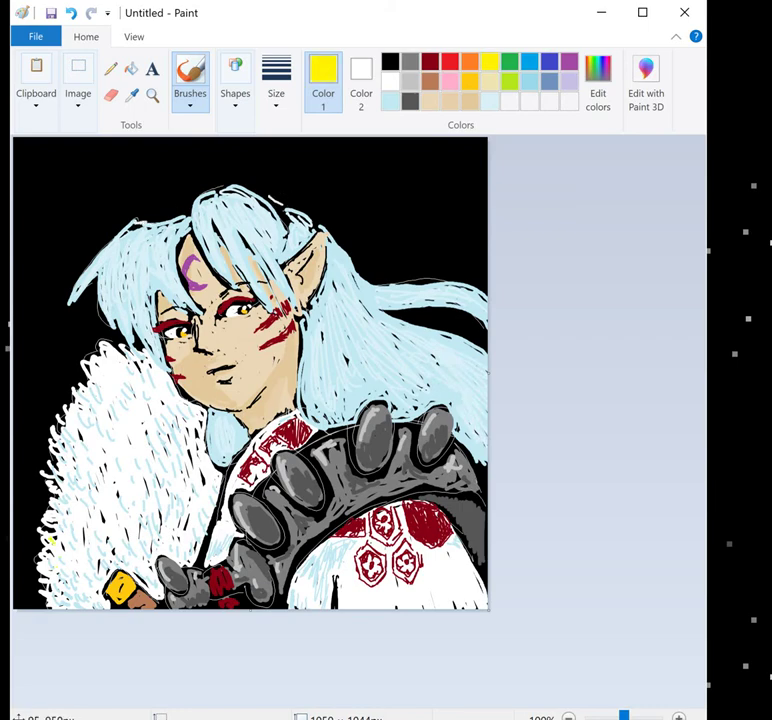
{"action": "left_click_drag", "start_coordinate": [51, 568], "coordinate": [74, 552]}
{"action": "mouse_move", "coordinate": [92, 455]}
{"action": "left_mouse_down"}
{"action": "mouse_move", "coordinate": [109, 425]}
{"action": "mouse_move", "coordinate": [105, 415]}
{"action": "mouse_move", "coordinate": [130, 470]}
{"action": "left_mouse_up"}
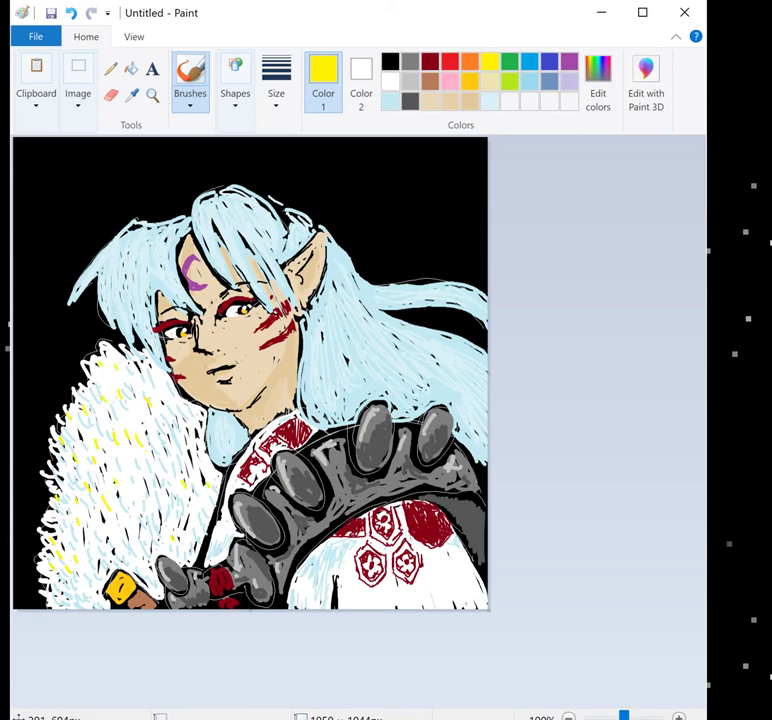
Add short pink accent strokes between the yellow and blue ones across the white fur
{"action": "left_click", "coordinate": [450, 81]}
{"action": "left_click_drag", "start_coordinate": [118, 385], "coordinate": [122, 393]}
{"action": "left_click_drag", "start_coordinate": [126, 505], "coordinate": [132, 515]}
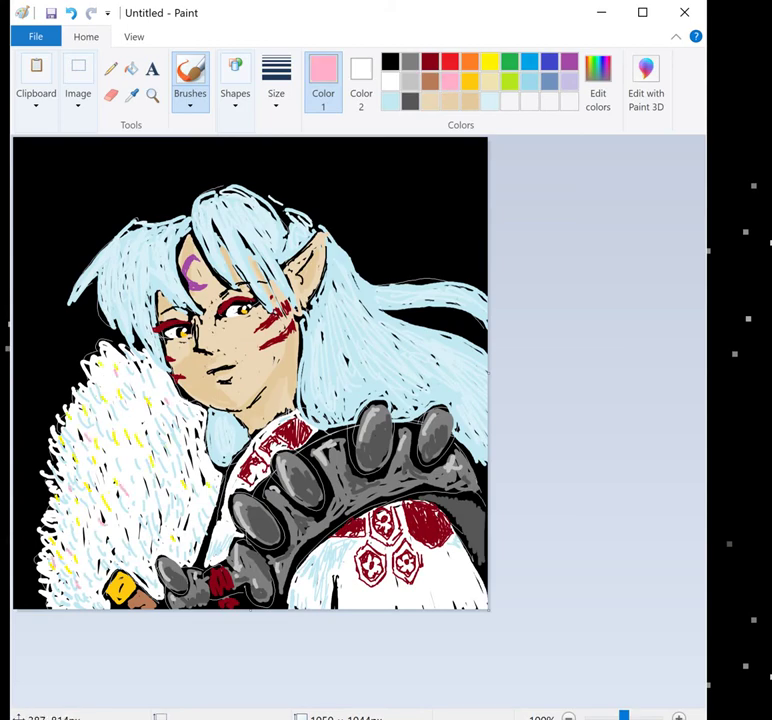
{"action": "left_click_drag", "start_coordinate": [197, 457], "coordinate": [200, 463]}
{"action": "left_click_drag", "start_coordinate": [198, 528], "coordinate": [204, 537]}
{"action": "left_click_drag", "start_coordinate": [139, 553], "coordinate": [145, 561]}
{"action": "left_click_drag", "start_coordinate": [174, 529], "coordinate": [180, 540]}
{"action": "left_click_drag", "start_coordinate": [147, 477], "coordinate": [152, 483]}
{"action": "left_click_drag", "start_coordinate": [183, 493], "coordinate": [188, 505]}
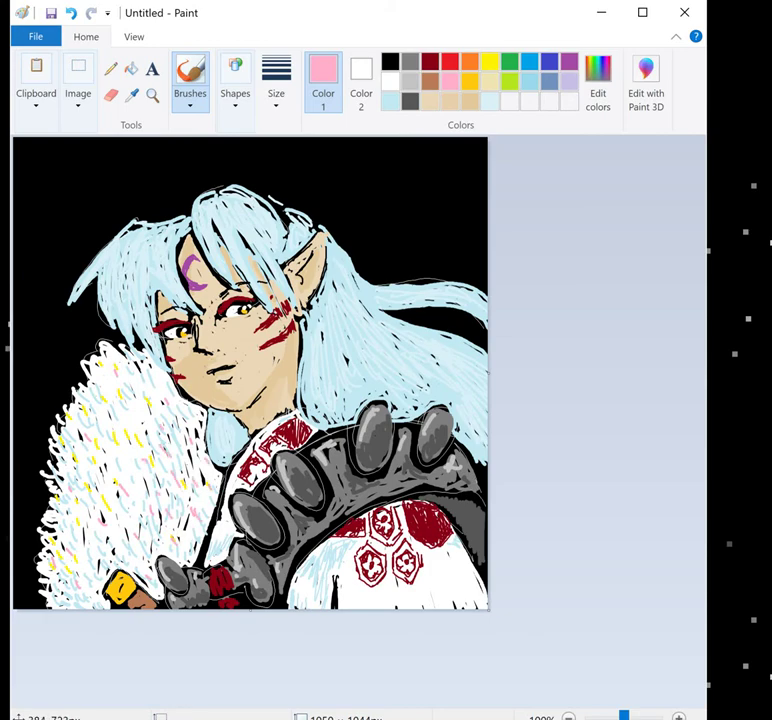
Touch up the fur with short white strokes among the coloured accents
{"action": "left_click", "coordinate": [390, 81]}
{"action": "left_click_drag", "start_coordinate": [38, 345], "coordinate": [50, 362]}
{"action": "left_click_drag", "start_coordinate": [46, 263], "coordinate": [50, 267]}
{"action": "left_click_drag", "start_coordinate": [68, 262], "coordinate": [106, 287]}
{"action": "left_click_drag", "start_coordinate": [113, 299], "coordinate": [116, 303]}
{"action": "left_click_drag", "start_coordinate": [82, 220], "coordinate": [87, 229]}
{"action": "left_click_drag", "start_coordinate": [68, 222], "coordinate": [71, 229]}
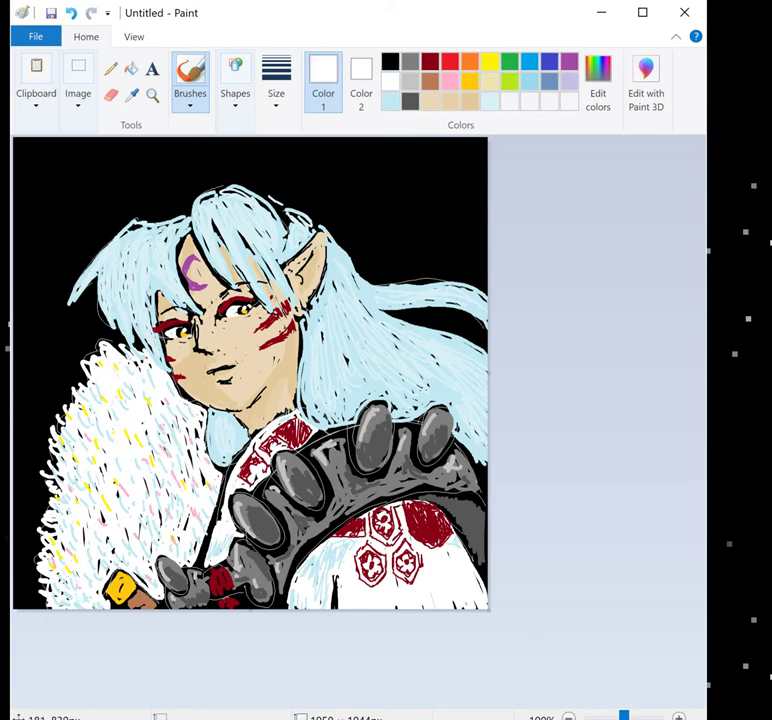
{"action": "left_click_drag", "start_coordinate": [42, 358], "coordinate": [37, 365]}
Paint white highlight strands through the fringe, the side locks and the long flowing hair
{"action": "mouse_move", "coordinate": [110, 256]}
{"action": "left_mouse_down"}
{"action": "mouse_move", "coordinate": [113, 244]}
{"action": "mouse_move", "coordinate": [122, 320]}
{"action": "left_mouse_up"}
{"action": "mouse_move", "coordinate": [160, 240]}
{"action": "left_mouse_down"}
{"action": "mouse_move", "coordinate": [178, 305]}
{"action": "mouse_move", "coordinate": [225, 215]}
{"action": "left_mouse_up"}
{"action": "mouse_move", "coordinate": [228, 275]}
{"action": "left_mouse_down"}
{"action": "mouse_move", "coordinate": [250, 212]}
{"action": "mouse_move", "coordinate": [275, 205]}
{"action": "mouse_move", "coordinate": [285, 258]}
{"action": "left_mouse_up"}
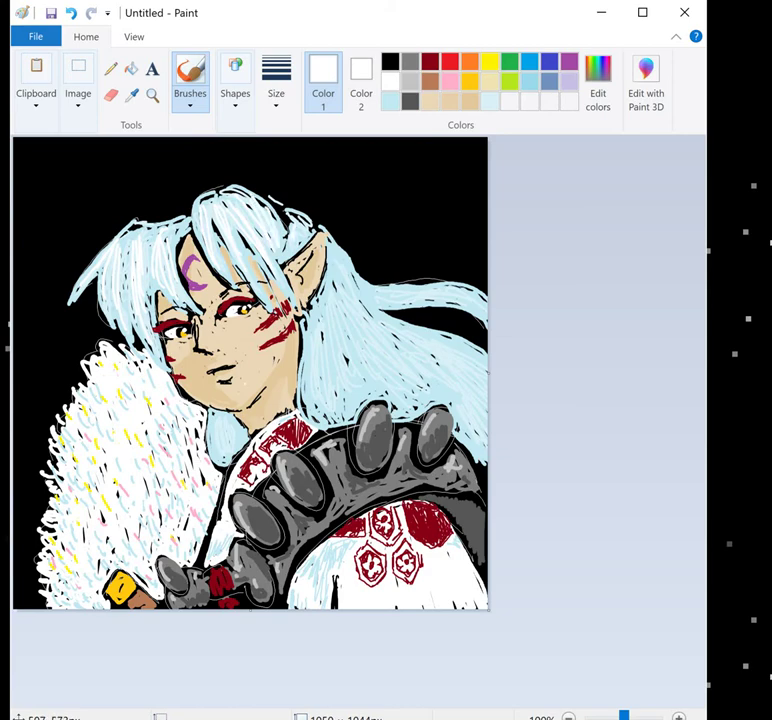
{"action": "mouse_move", "coordinate": [222, 428]}
{"action": "left_mouse_down"}
{"action": "mouse_move", "coordinate": [238, 465]}
{"action": "mouse_move", "coordinate": [247, 462]}
{"action": "left_mouse_up"}
{"action": "mouse_move", "coordinate": [336, 428]}
{"action": "left_mouse_down"}
{"action": "mouse_move", "coordinate": [317, 344]}
{"action": "mouse_move", "coordinate": [336, 380]}
{"action": "mouse_move", "coordinate": [316, 316]}
{"action": "left_mouse_up"}
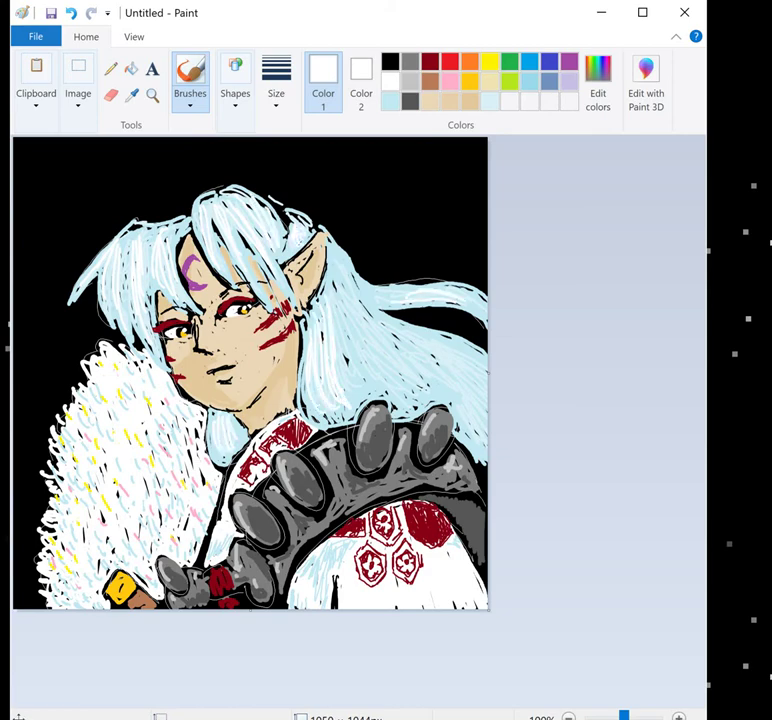
{"action": "mouse_move", "coordinate": [360, 300]}
{"action": "left_mouse_down"}
{"action": "mouse_move", "coordinate": [414, 289]}
{"action": "mouse_move", "coordinate": [423, 337]}
{"action": "mouse_move", "coordinate": [332, 287]}
{"action": "left_mouse_up"}
{"action": "left_click_drag", "start_coordinate": [207, 160], "coordinate": [285, 230]}
{"action": "mouse_move", "coordinate": [222, 212]}
{"action": "left_mouse_down"}
{"action": "mouse_move", "coordinate": [292, 250]}
{"action": "mouse_move", "coordinate": [292, 275]}
{"action": "mouse_move", "coordinate": [245, 243]}
{"action": "mouse_move", "coordinate": [257, 228]}
{"action": "left_mouse_up"}
Add fine black detail lines along the jaw beneath the cheek stripes using a different brush size
{"action": "left_click", "coordinate": [390, 62]}
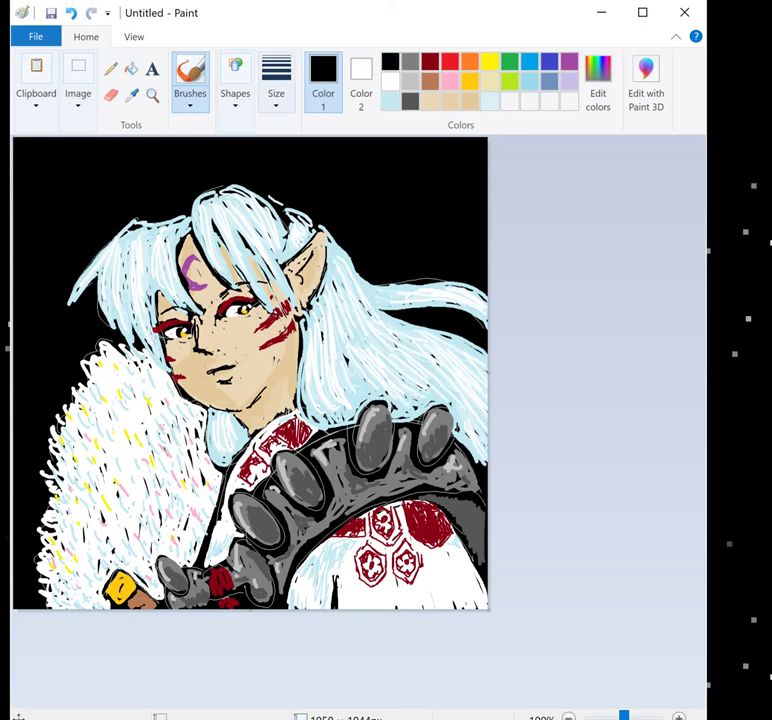
{"action": "left_click", "coordinate": [276, 93]}
{"action": "left_click", "coordinate": [236, 228]}
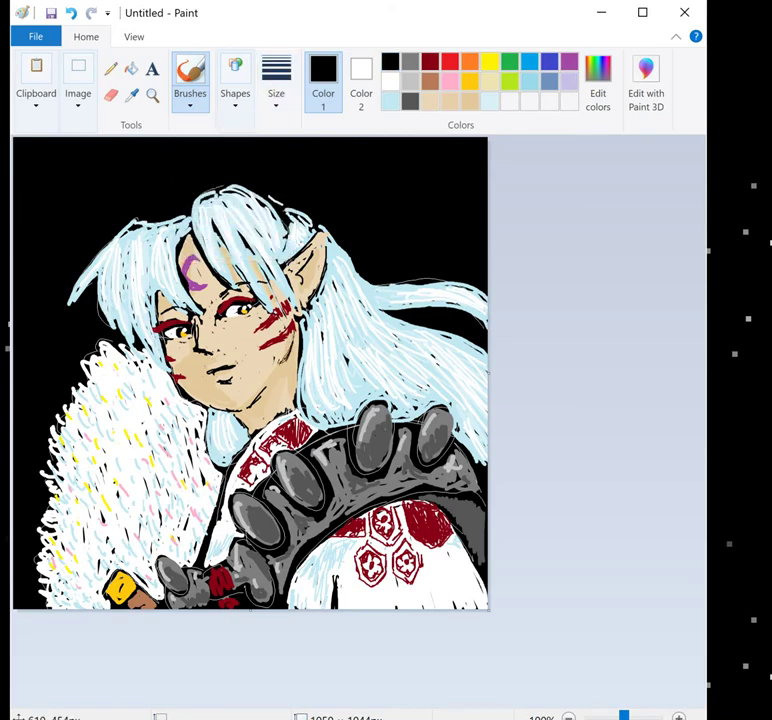
Mix a darker shade of the sleeve's dark red and shade the red patches on the collar, sleeve and armour knot
{"action": "left_click", "coordinate": [131, 94]}
{"action": "left_click", "coordinate": [425, 522]}
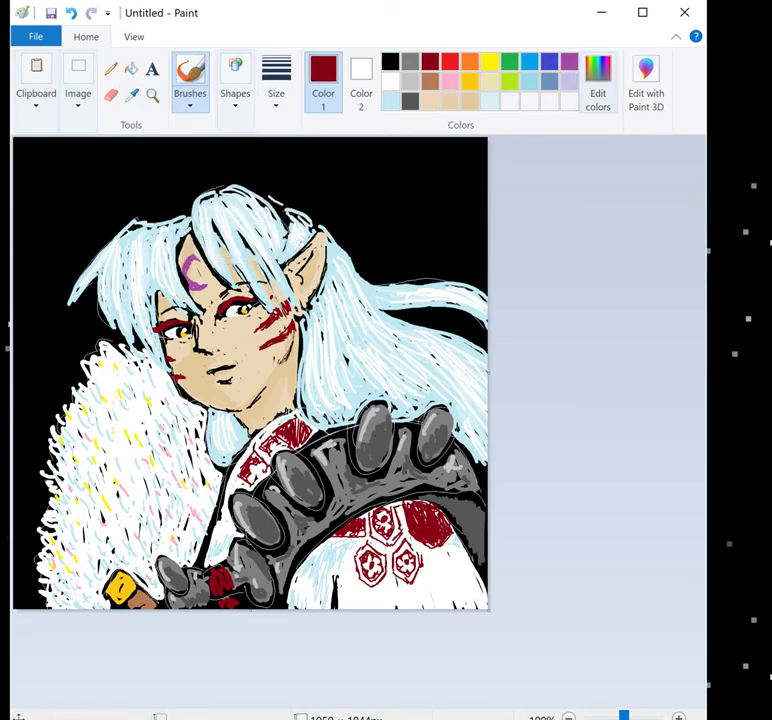
{"action": "left_click", "coordinate": [598, 85]}
{"action": "key", "text": "Return"}
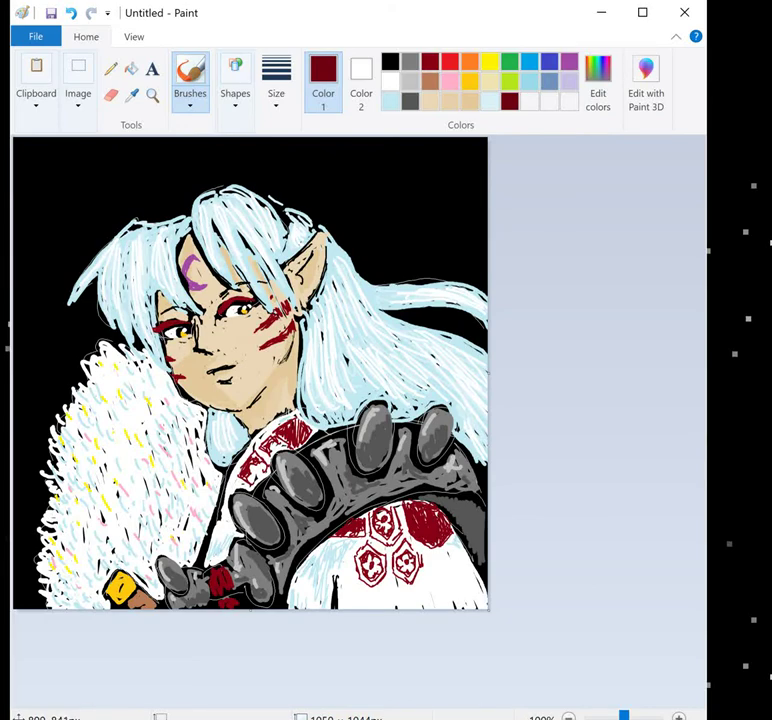
{"action": "left_click", "coordinate": [190, 104]}
{"action": "left_click", "coordinate": [235, 124]}
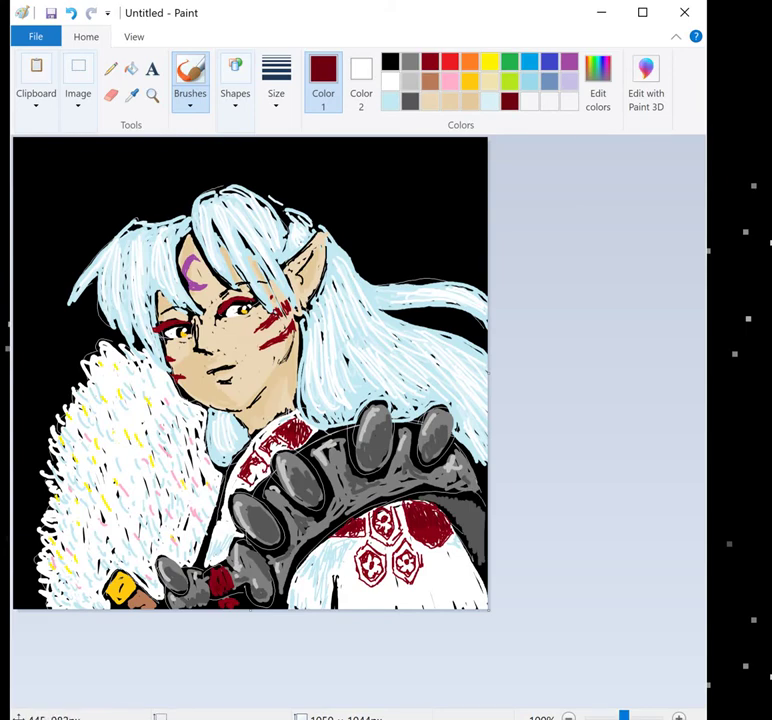
Mix a darker shade of the hilt's gold and shade the gold part of the hilt with it
{"action": "left_click", "coordinate": [132, 94]}
{"action": "left_click", "coordinate": [120, 588]}
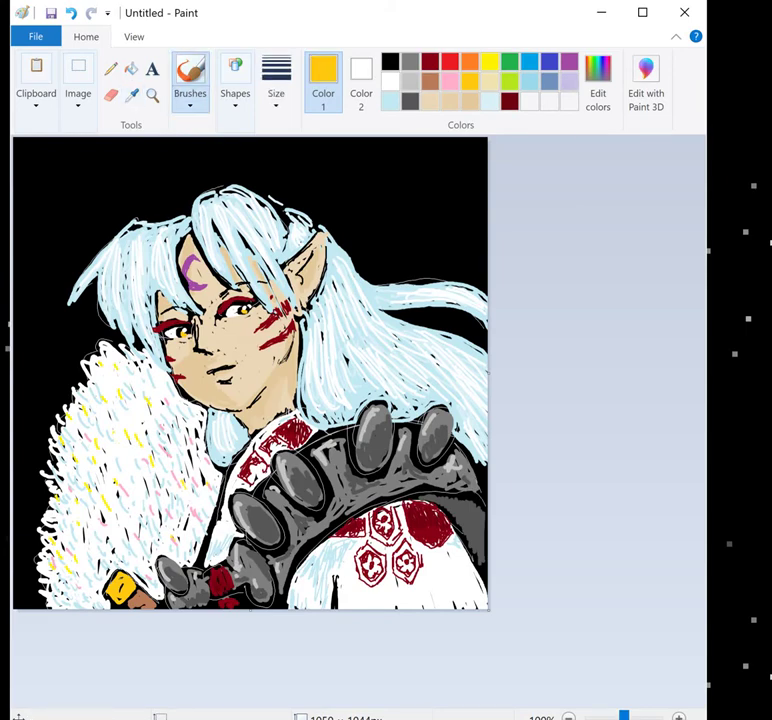
{"action": "left_click", "coordinate": [598, 85]}
{"action": "left_click", "coordinate": [541, 355]}
{"action": "left_click", "coordinate": [190, 492]}
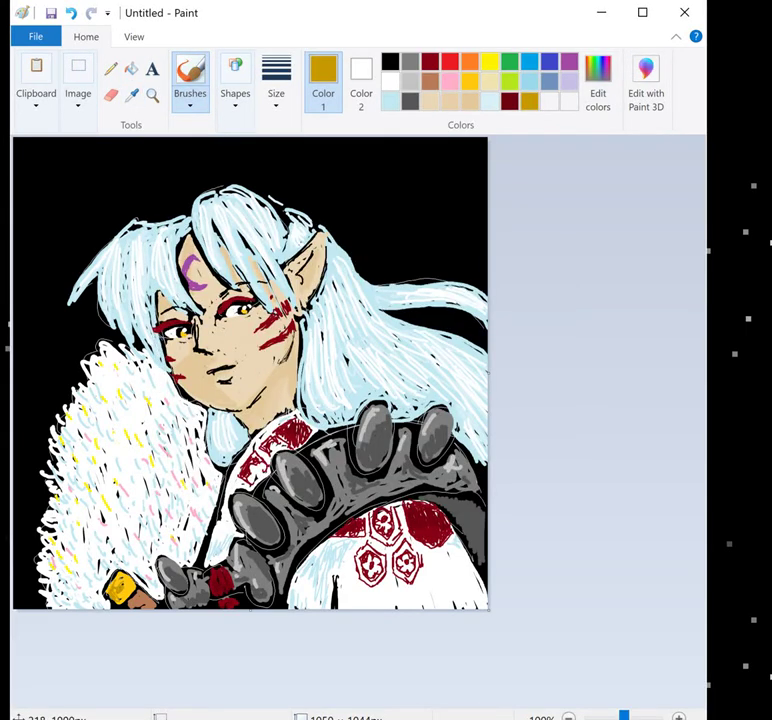
Mix a darker brown from the palette brown and shade the brown part beside the gold hilt
{"action": "left_click", "coordinate": [430, 81]}
{"action": "left_click", "coordinate": [598, 85]}
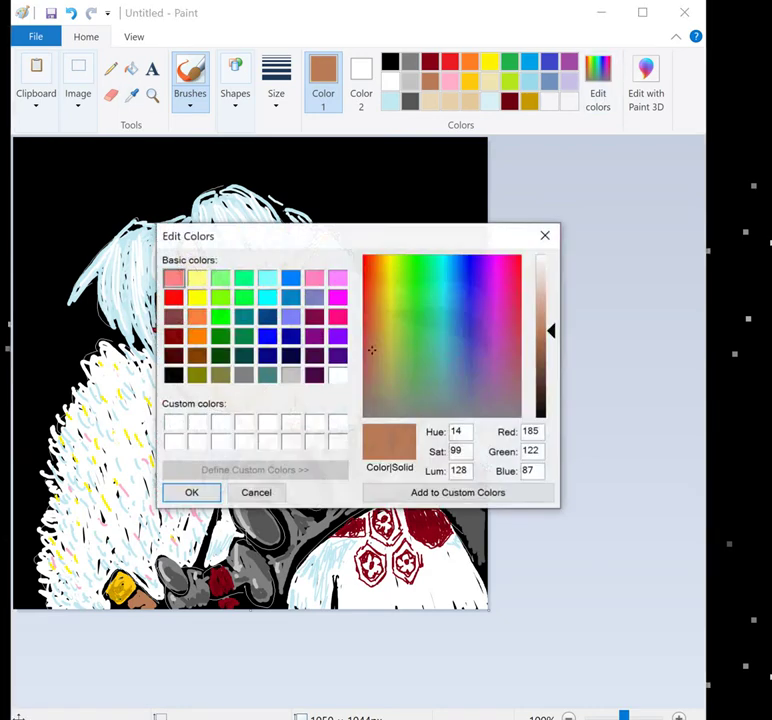
{"action": "left_click", "coordinate": [541, 345]}
{"action": "left_click", "coordinate": [191, 493]}
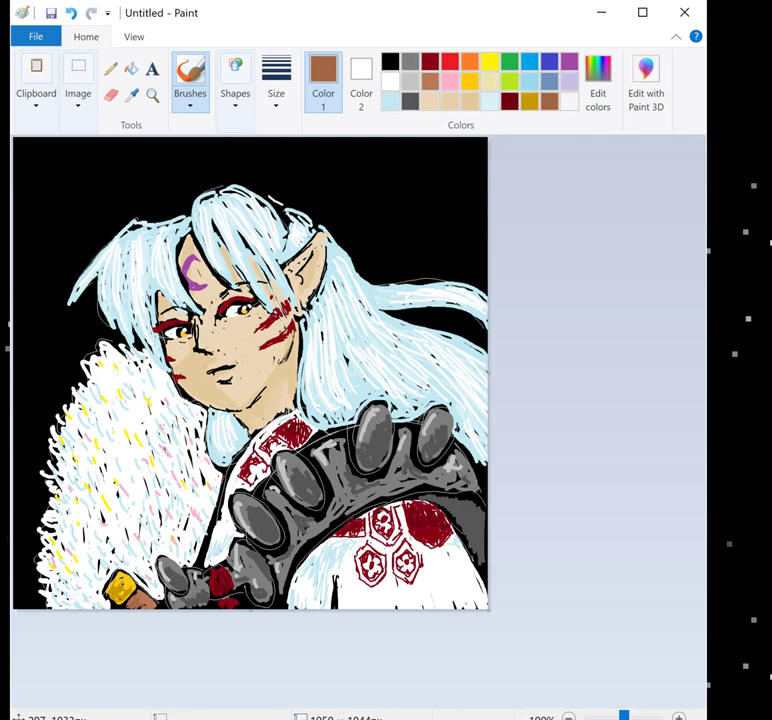
Tint the lips pink and touch up the face with the light skin tone and white
{"action": "left_click", "coordinate": [450, 81]}
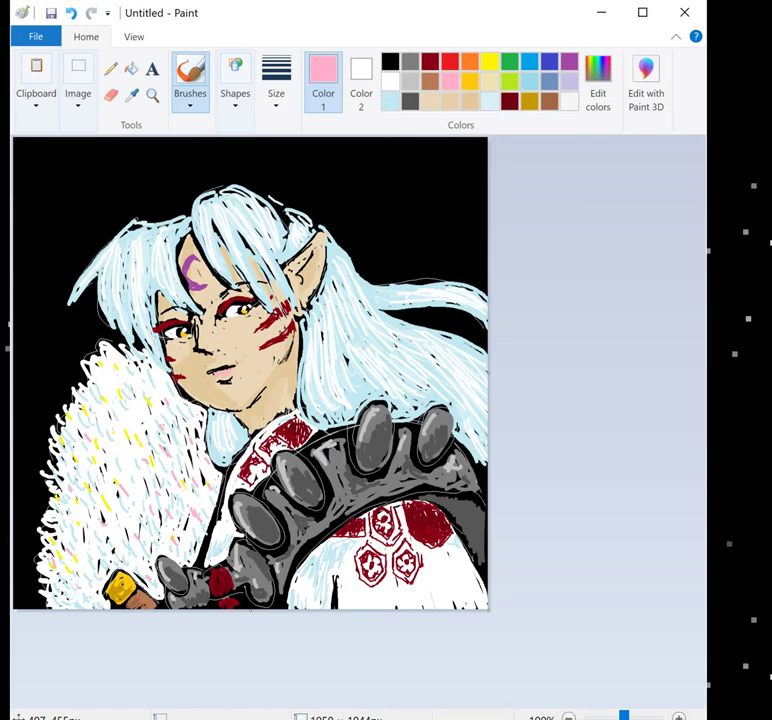
{"action": "left_click", "coordinate": [429, 101]}
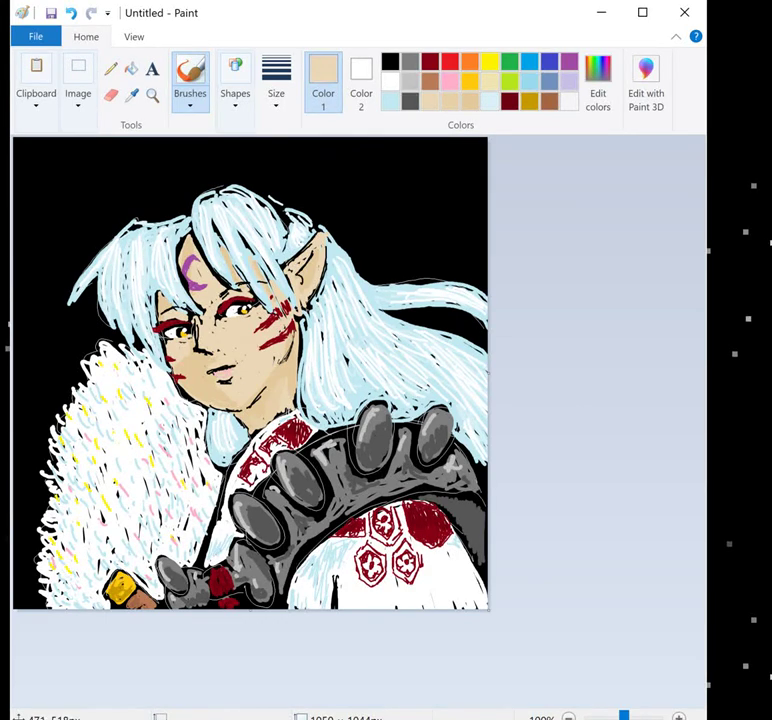
{"action": "left_click", "coordinate": [390, 81]}
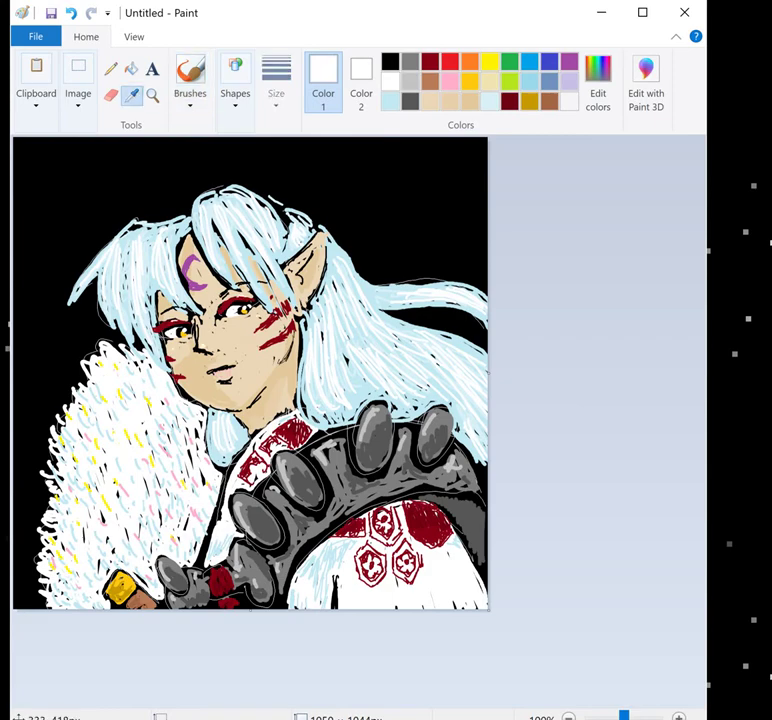
Mix a brighter red from the custom dark red and highlight the eyelids and cheek stripes with it
{"action": "left_click", "coordinate": [509, 101]}
{"action": "left_click", "coordinate": [598, 85]}
{"action": "left_click", "coordinate": [550, 358]}
{"action": "left_click", "coordinate": [190, 493]}
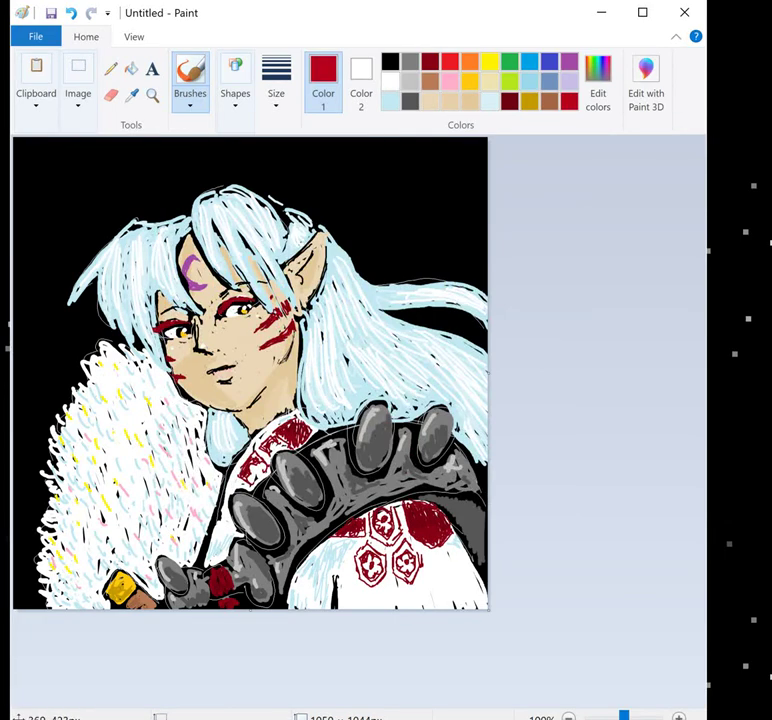
Mix a lighter shade of the forehead moon's purple to highlight the crescent
{"action": "left_click", "coordinate": [131, 93]}
{"action": "left_click", "coordinate": [190, 264]}
{"action": "left_click", "coordinate": [684, 12]}
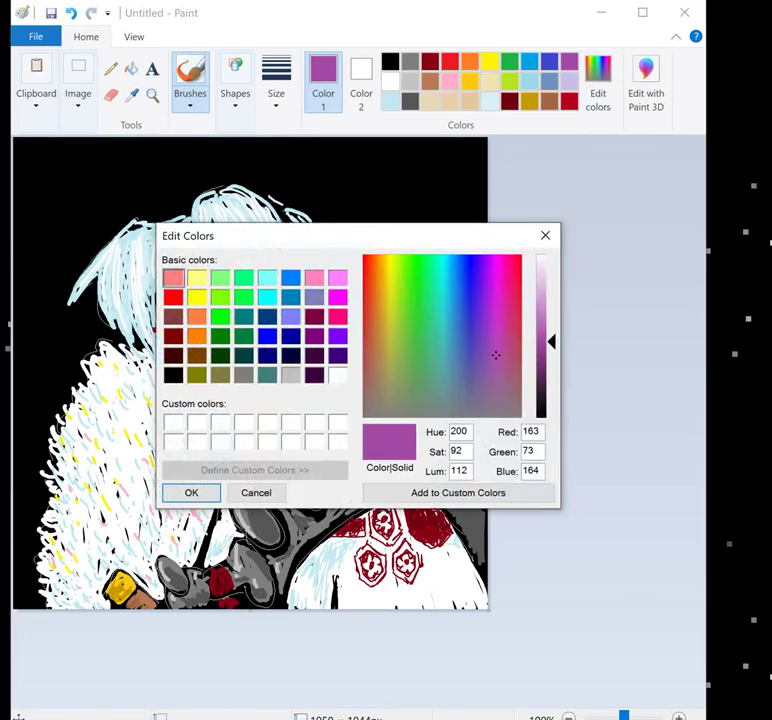
{"action": "left_click_drag", "start_coordinate": [544, 343], "coordinate": [544, 333]}
{"action": "left_click", "coordinate": [190, 493]}
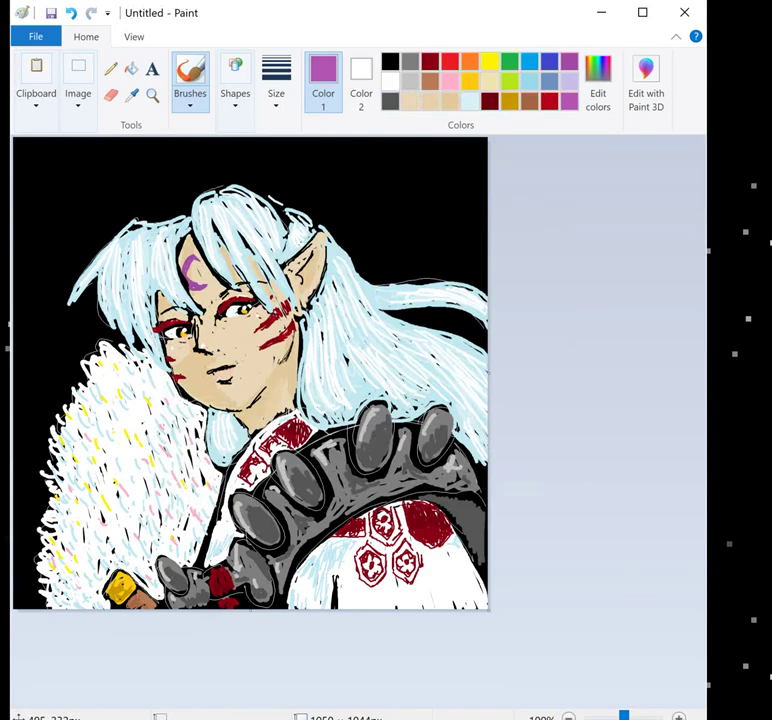